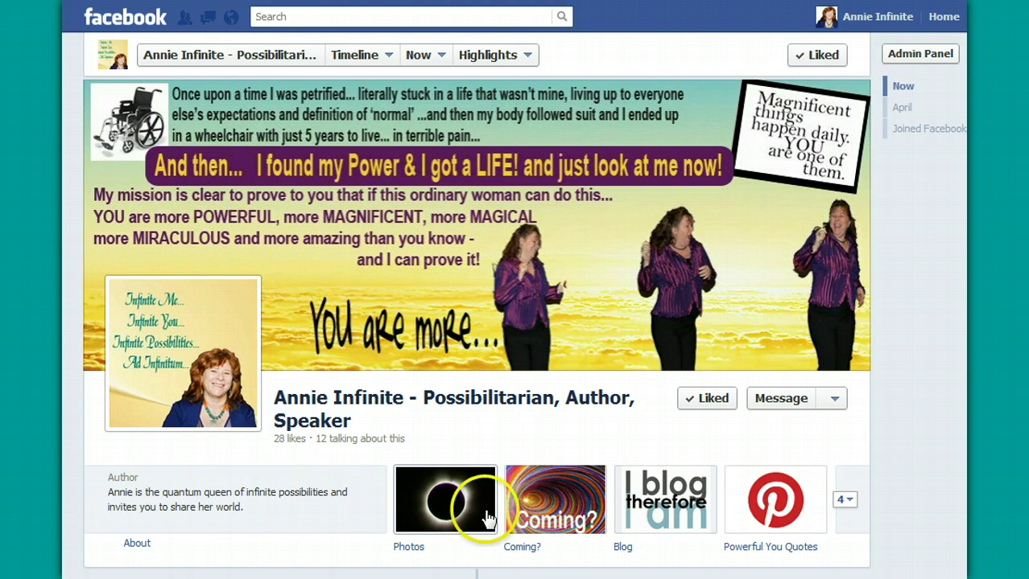
# Step: Expand the page's full row of app tabs to look them over, then collapse it again
pyautogui.click(849, 500)
pyautogui.scroll(-2, 851, 503)
pyautogui.moveTo(818, 395)
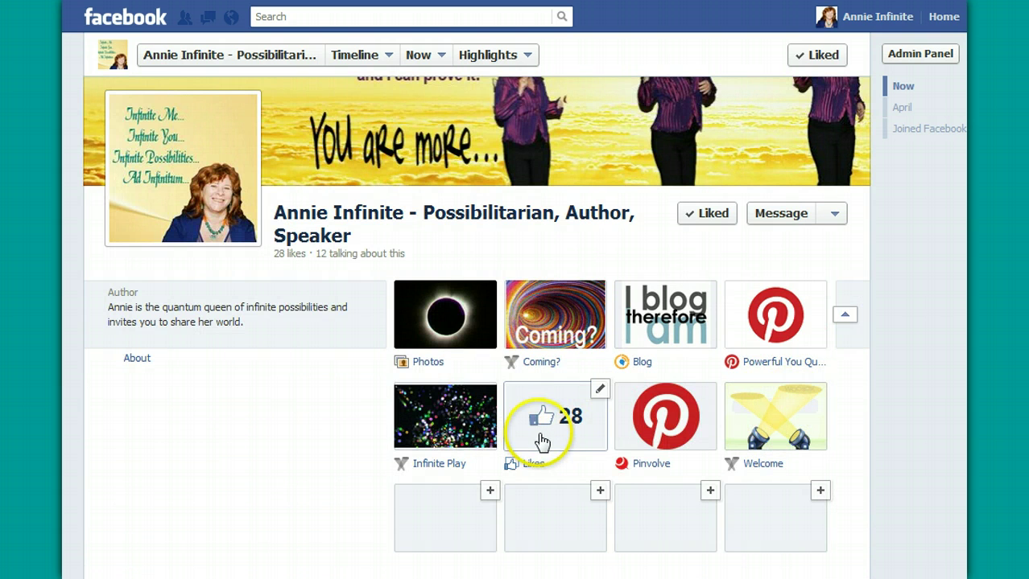
pyautogui.moveTo(515, 336)
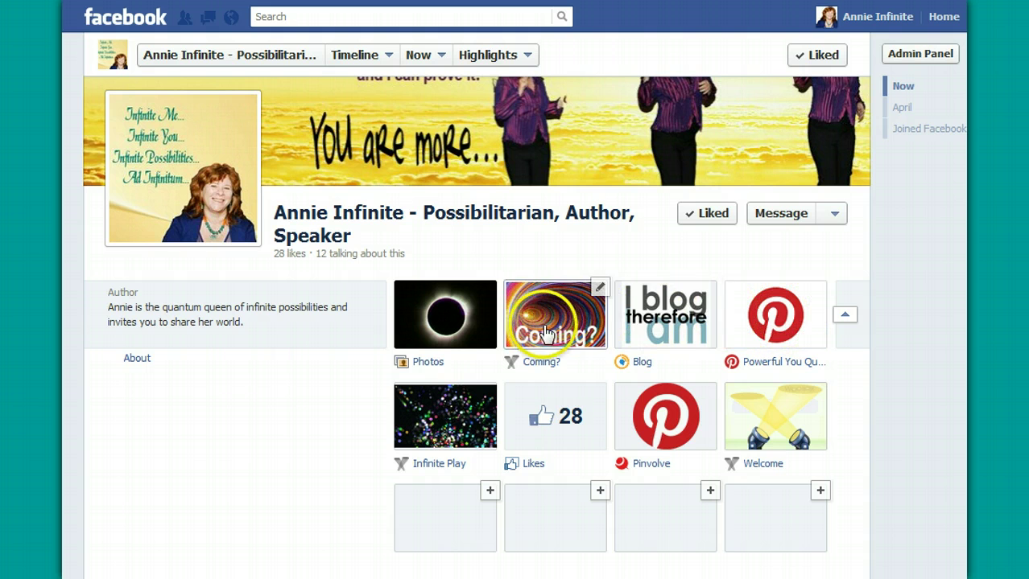
pyautogui.moveTo(738, 313)
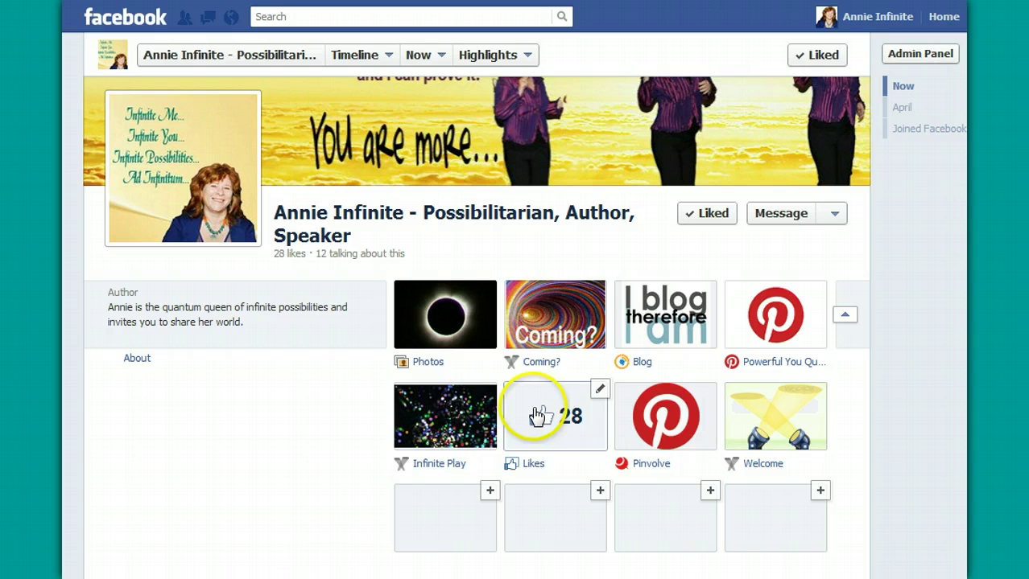
pyautogui.moveTo(460, 424)
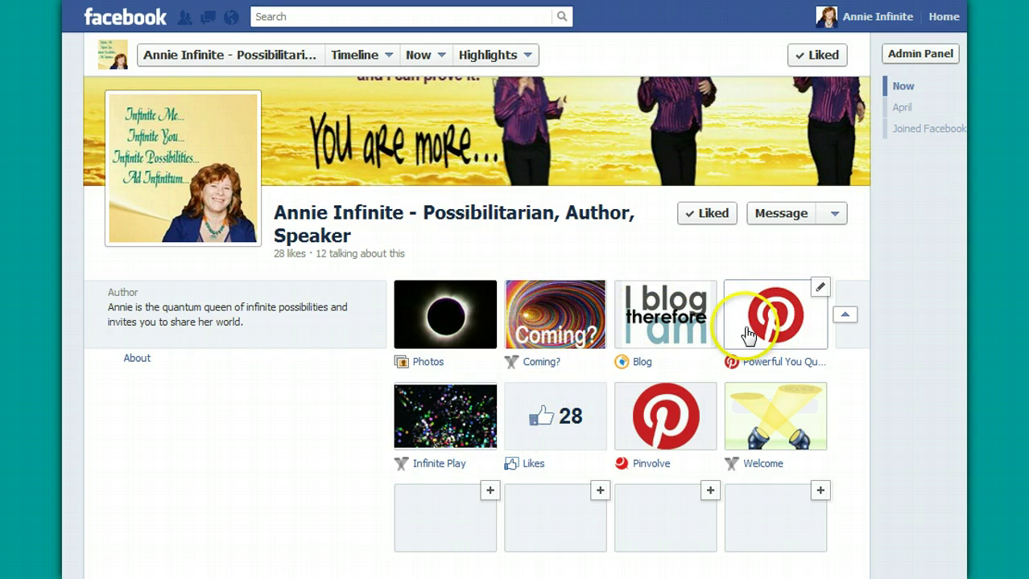
pyautogui.moveTo(573, 338)
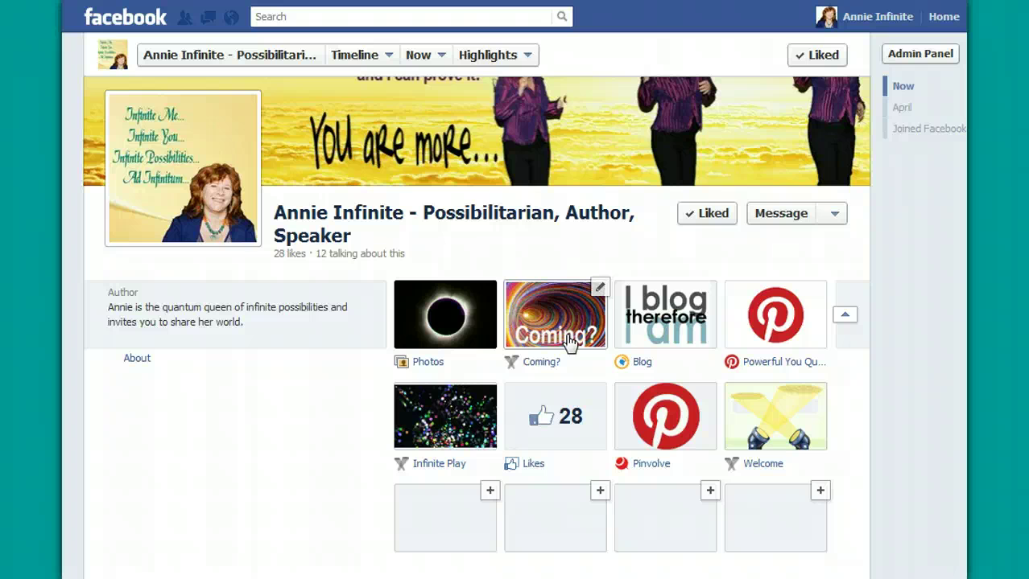
pyautogui.click(849, 320)
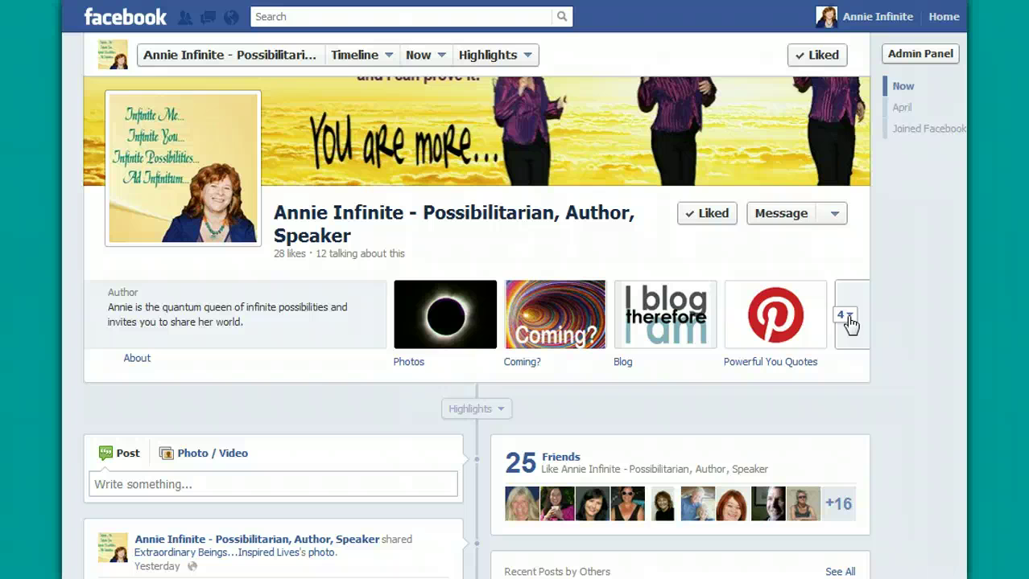
# Step: Search Facebook for 'Woobox' and pick the Static HTML Iframe Tab by Woobox app
pyautogui.click(282, 17)
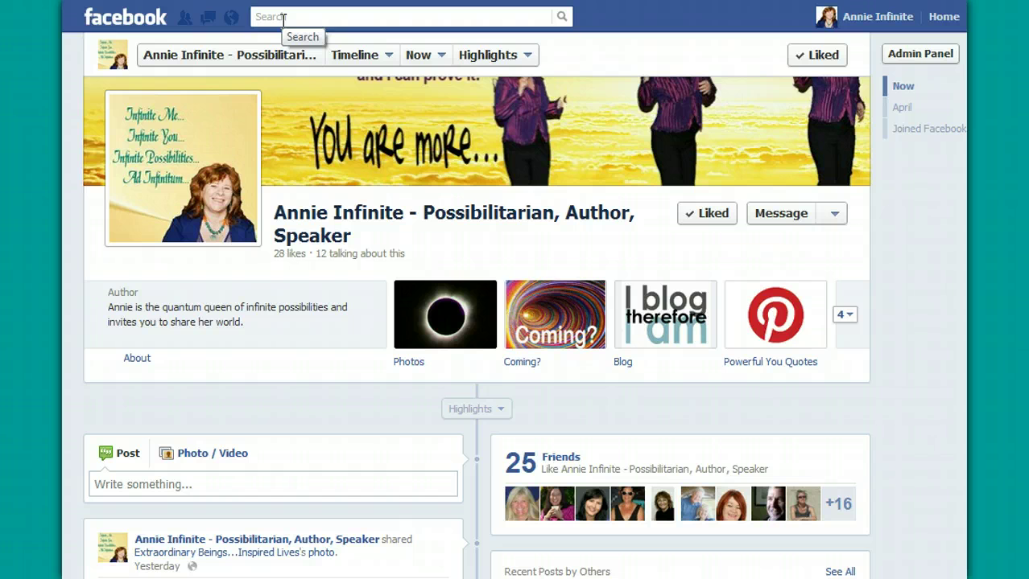
pyautogui.write('Woo')
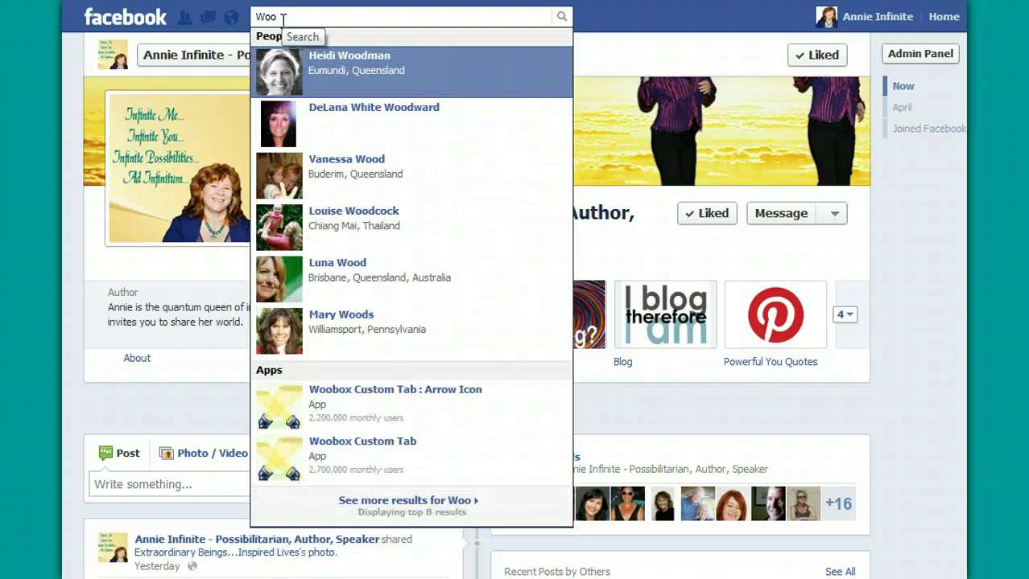
pyautogui.write('box')
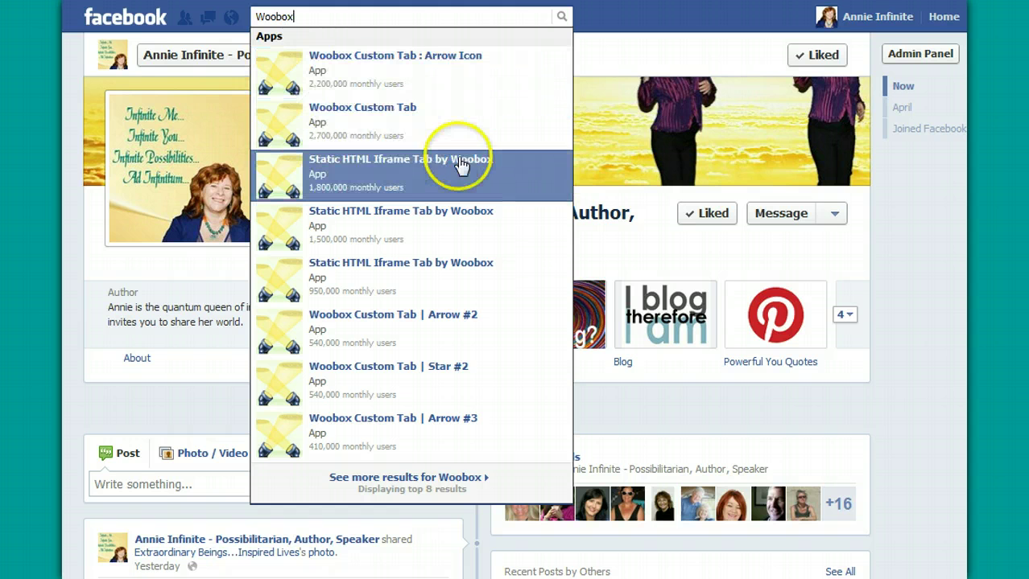
pyautogui.click(436, 137)
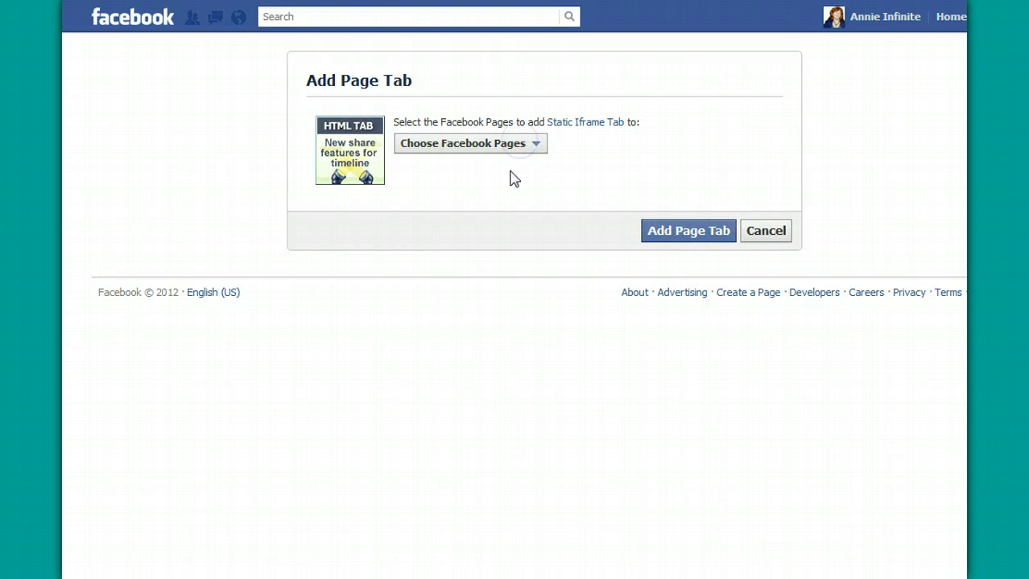
# Step: Check which pages the Choose Facebook Pages list offers, then cancel the Add Page Tab dialog
pyautogui.click(506, 201)
pyautogui.click(519, 148)
pyautogui.click(757, 228)
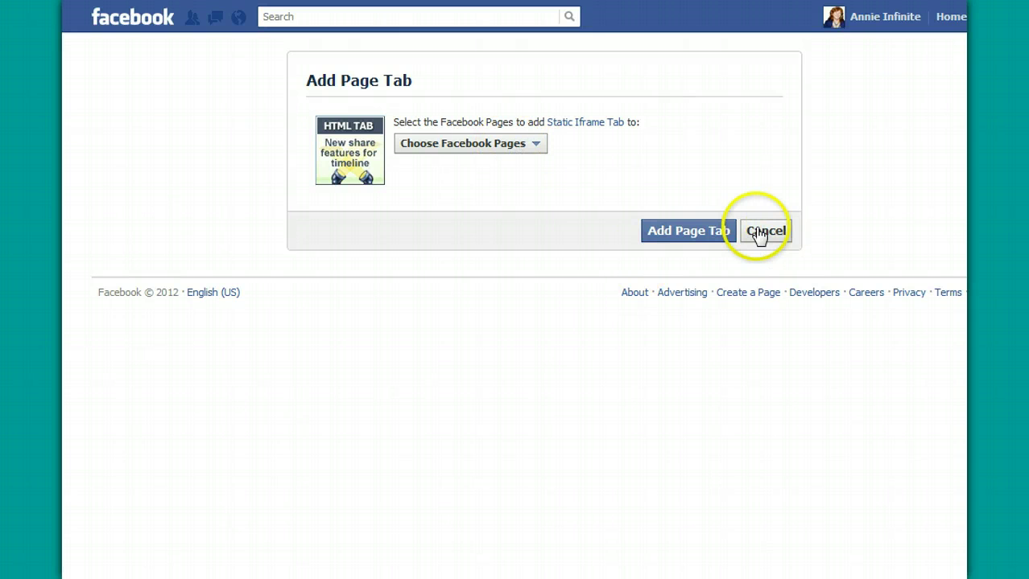
# Step: Leave the Woobox install screen and search Facebook for the author's own page by name
pyautogui.click(684, 232)
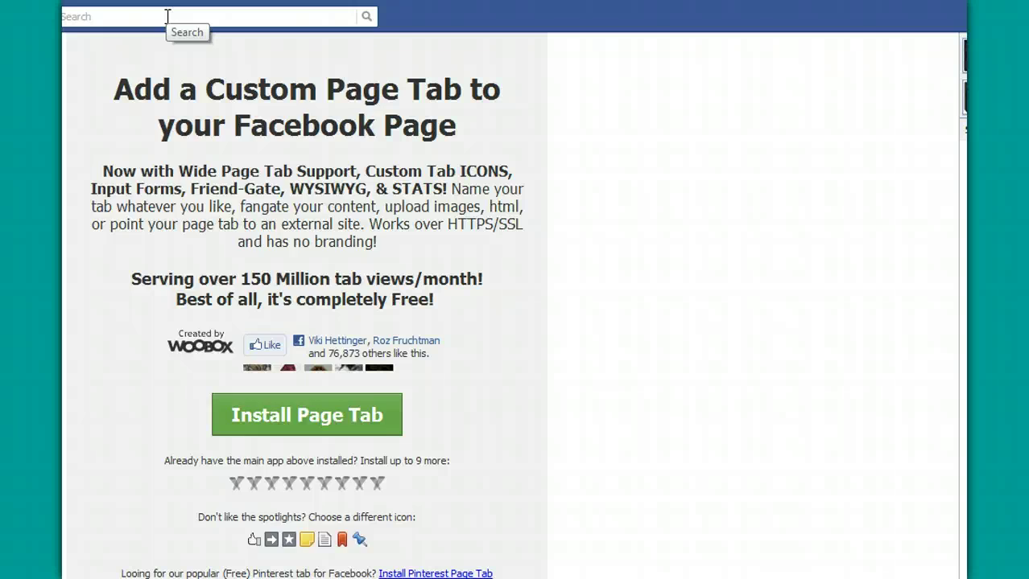
pyautogui.click(167, 16)
pyautogui.write('Ann')
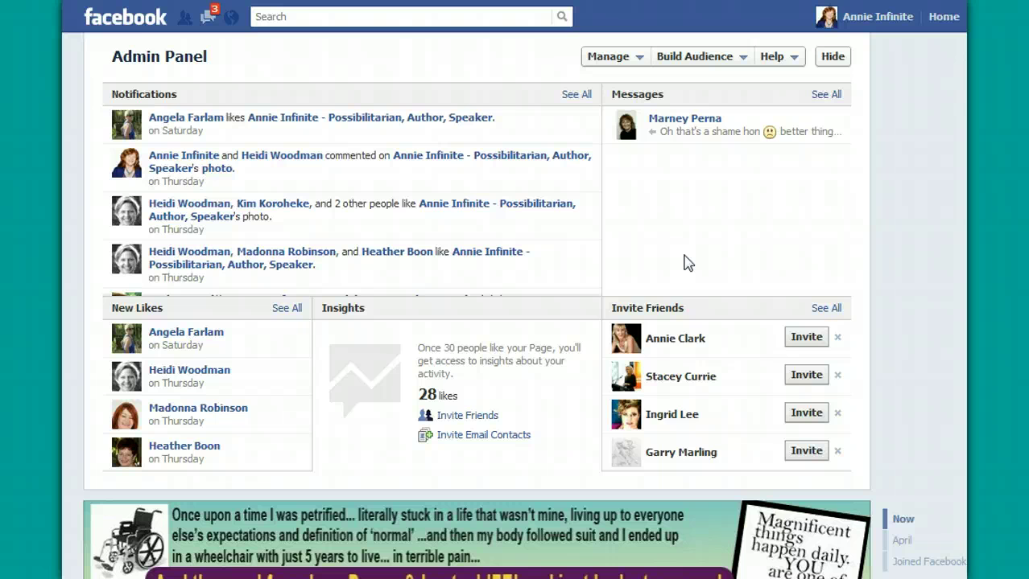
# Step: Scroll past the Admin Panel down to the page's cover, profile picture and app tiles
pyautogui.scroll(-5, 686, 264)
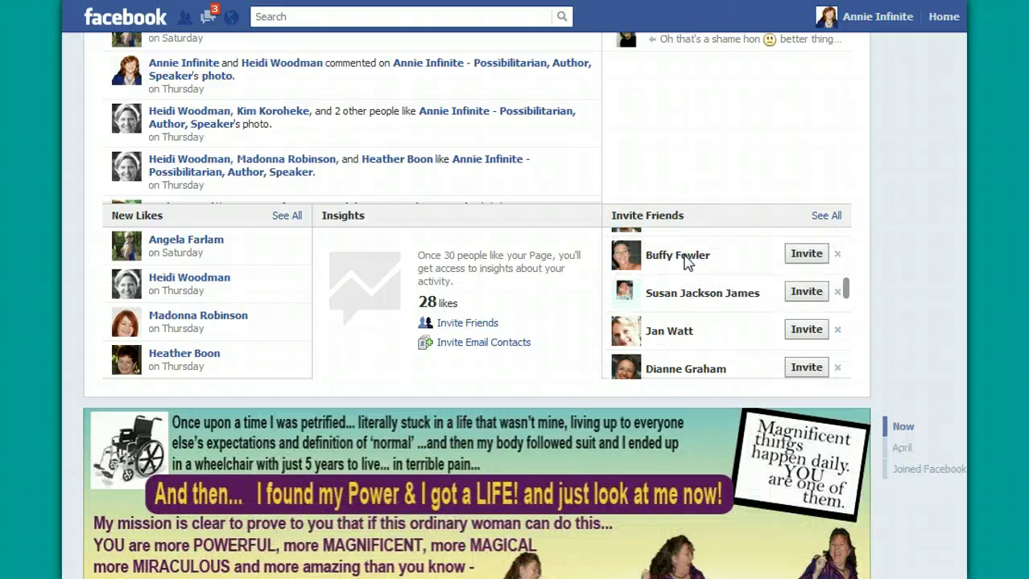
pyautogui.scroll(-3, 909, 208)
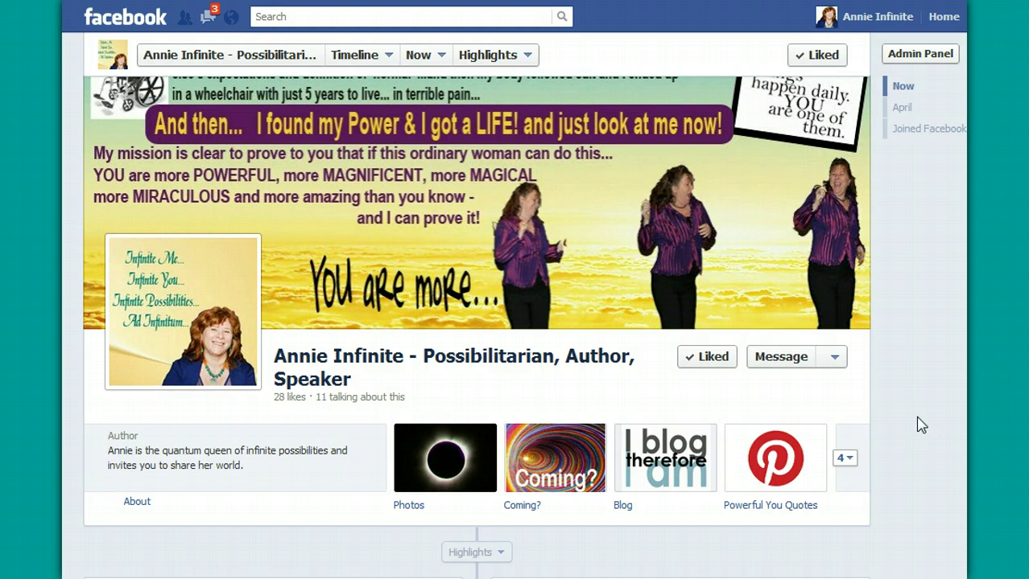
# Step: Expand the apps row, open the Welcome tab and enable Timeline 810px Wide Mode
pyautogui.click(844, 458)
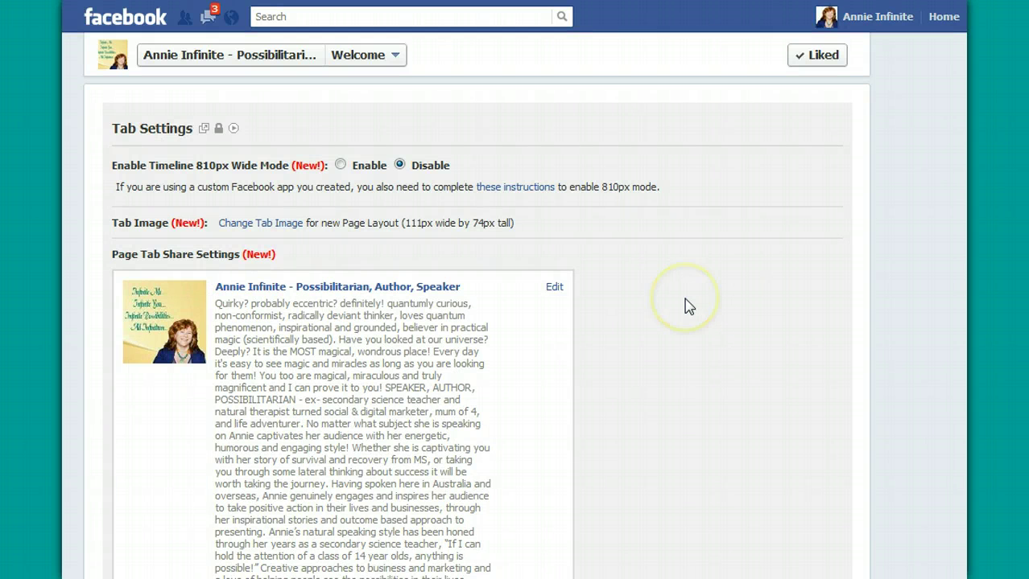
pyautogui.click(332, 182)
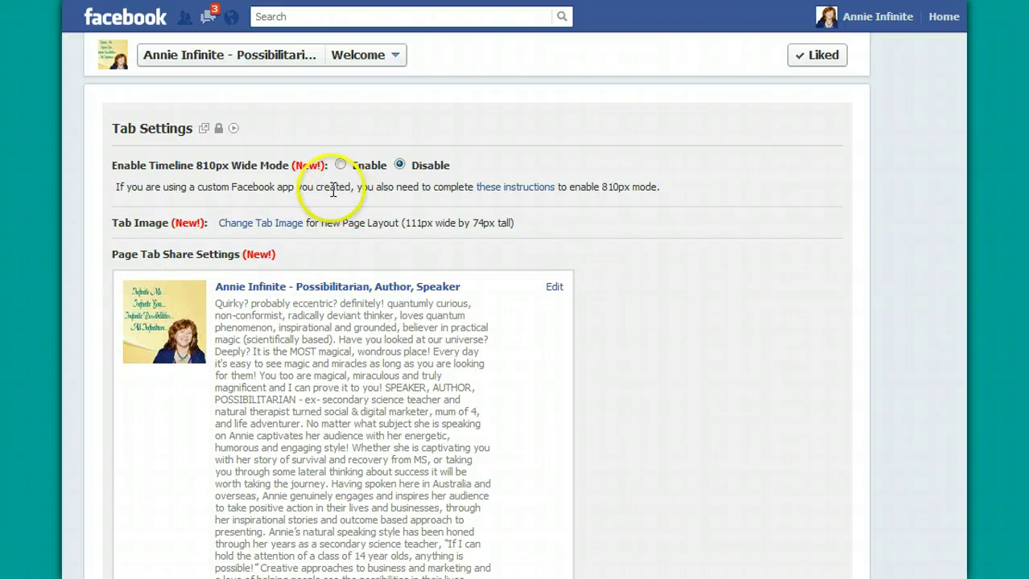
pyautogui.click(340, 165)
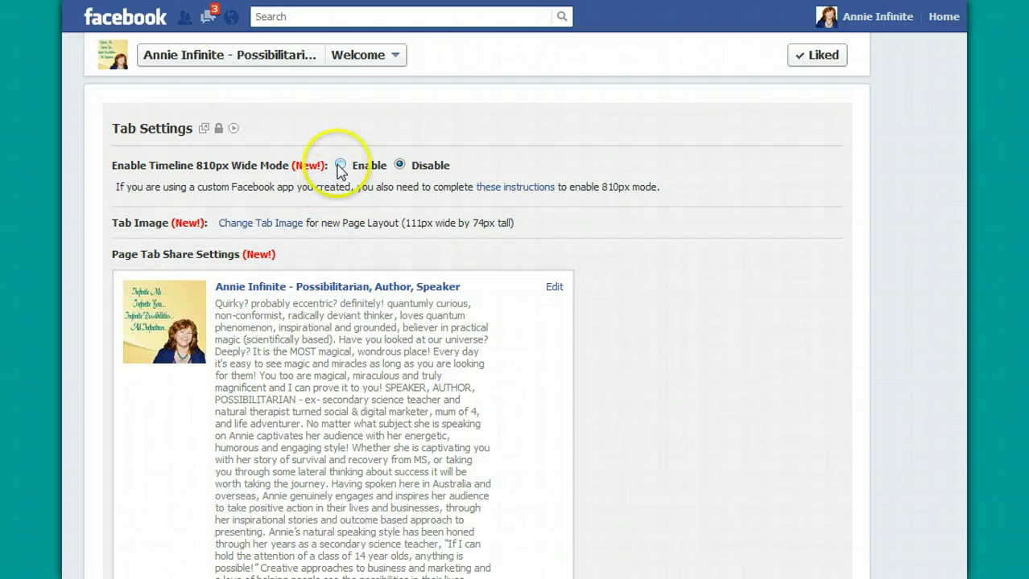
pyautogui.click(213, 166)
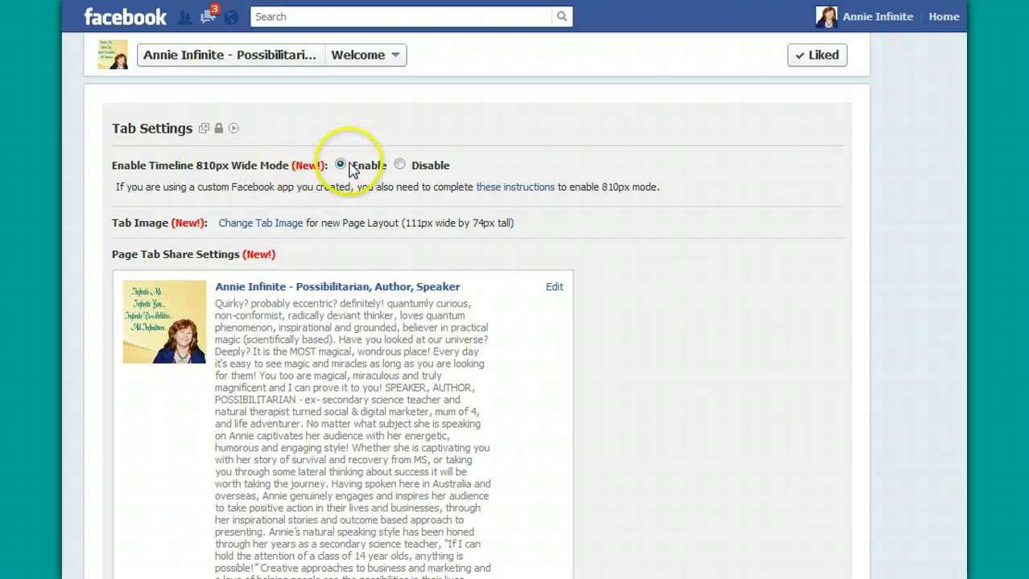
pyautogui.scroll(-2, 679, 194)
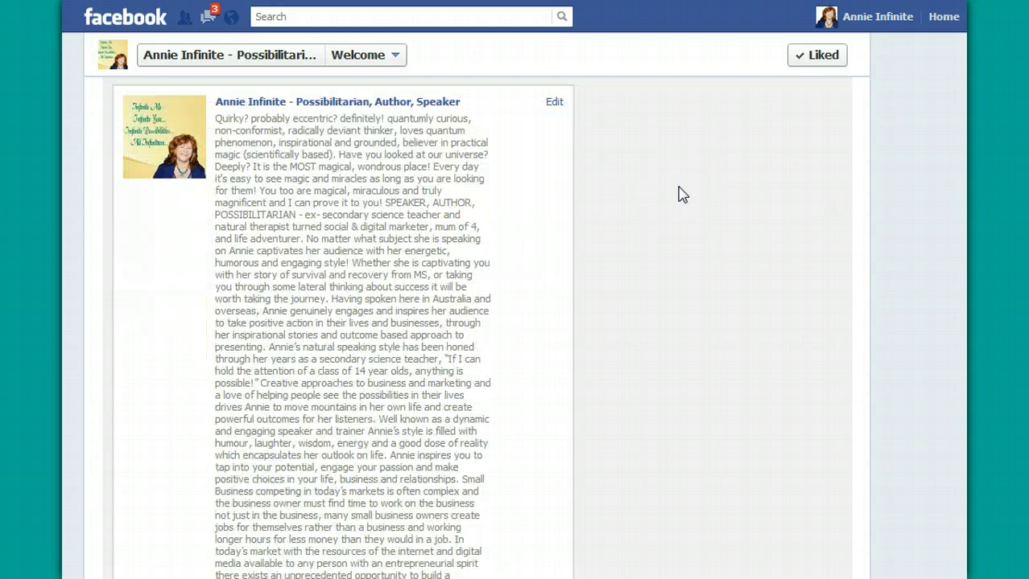
pyautogui.scroll(-8, 678, 194)
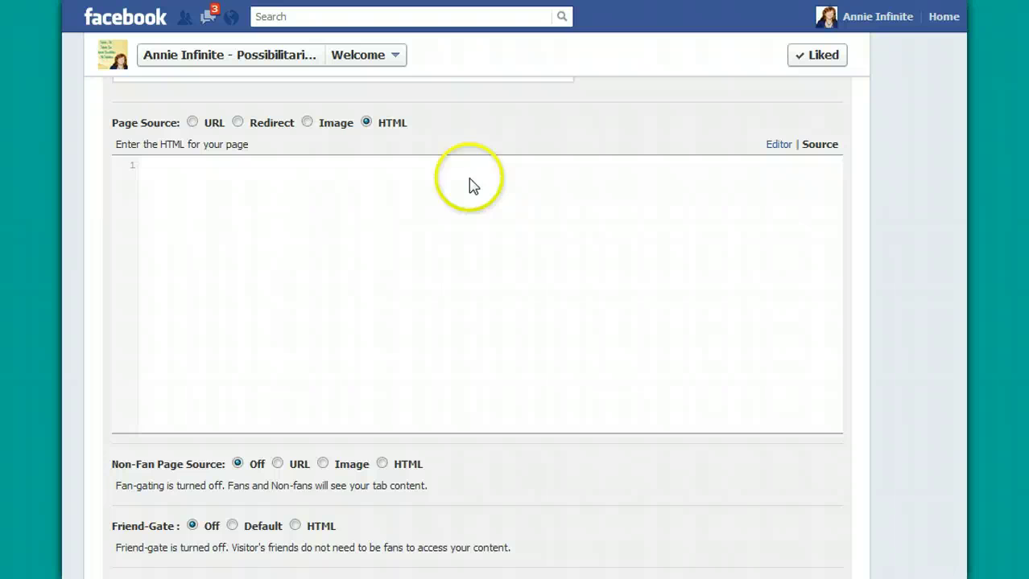
pyautogui.click(193, 123)
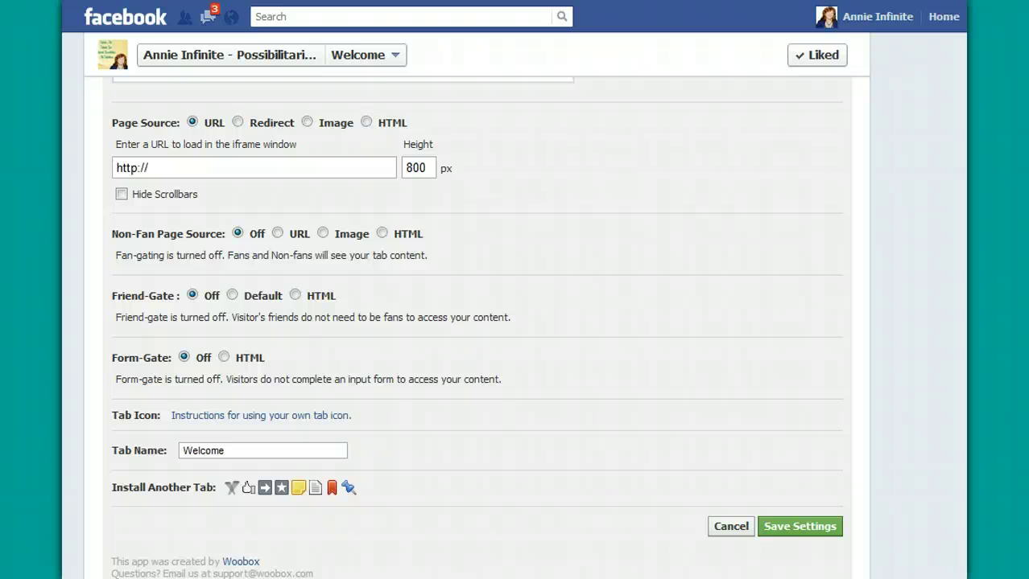
pyautogui.moveTo(155, 167); pyautogui.dragTo(93, 176)
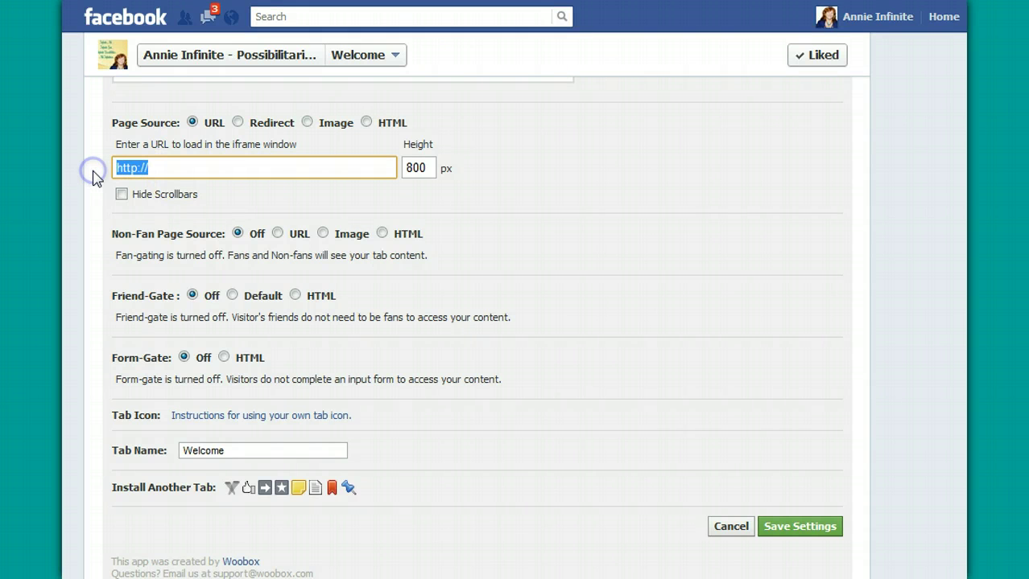
pyautogui.write('http://annieinfinite.com/book-me-to-speak/')
# Step: Check the remaining tab fields, keeping the Height at 800 px
pyautogui.click(632, 253)
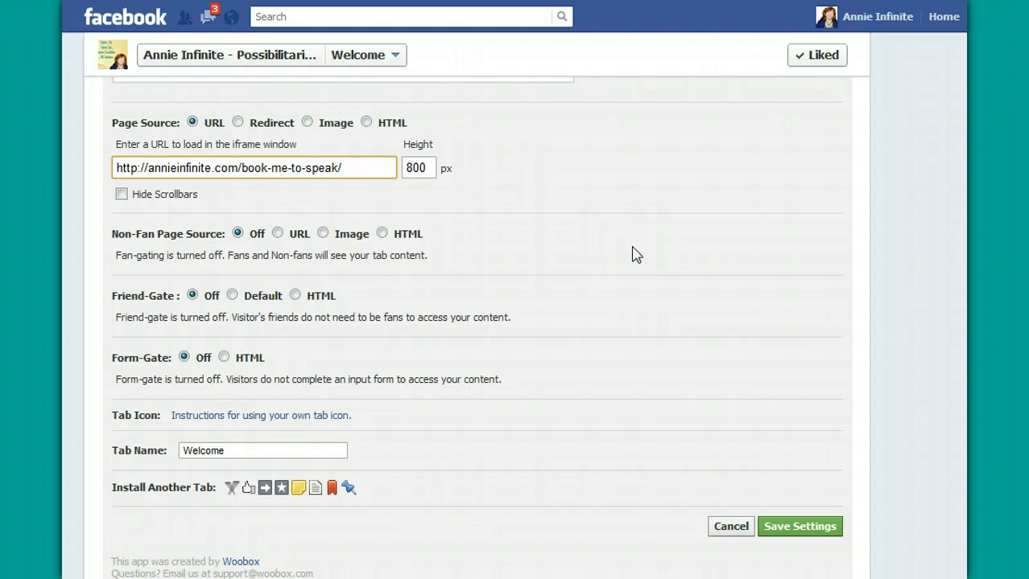
pyautogui.click(626, 271)
pyautogui.click(514, 180)
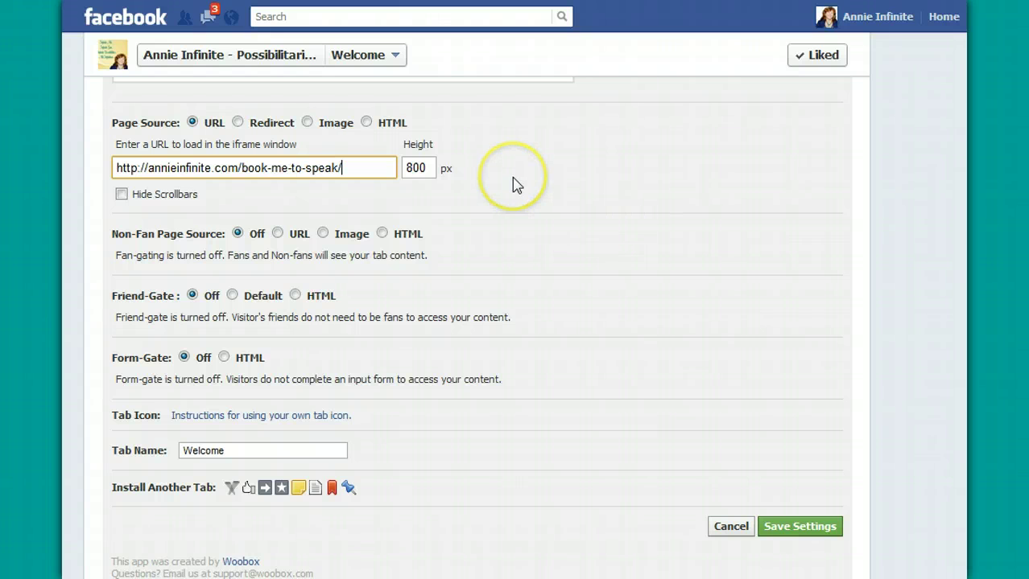
pyautogui.click(420, 180)
pyautogui.click(415, 168)
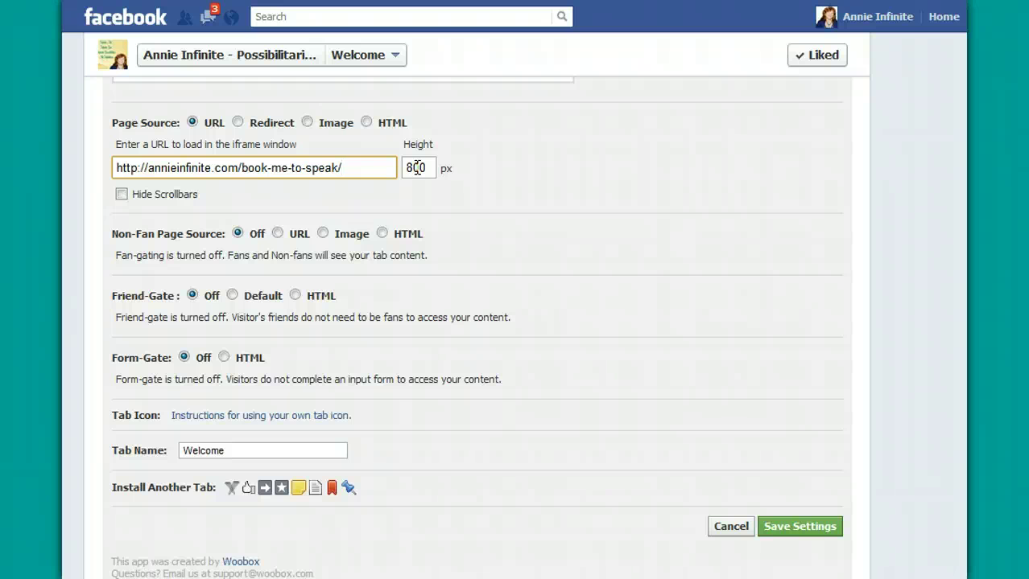
pyautogui.click(563, 240)
pyautogui.click(126, 202)
pyautogui.click(160, 206)
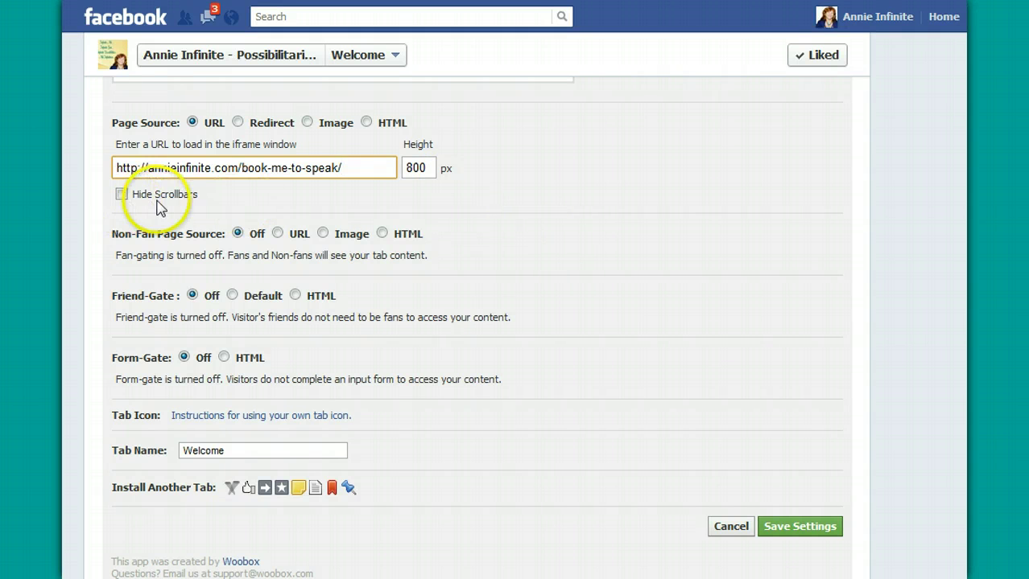
pyautogui.click(571, 232)
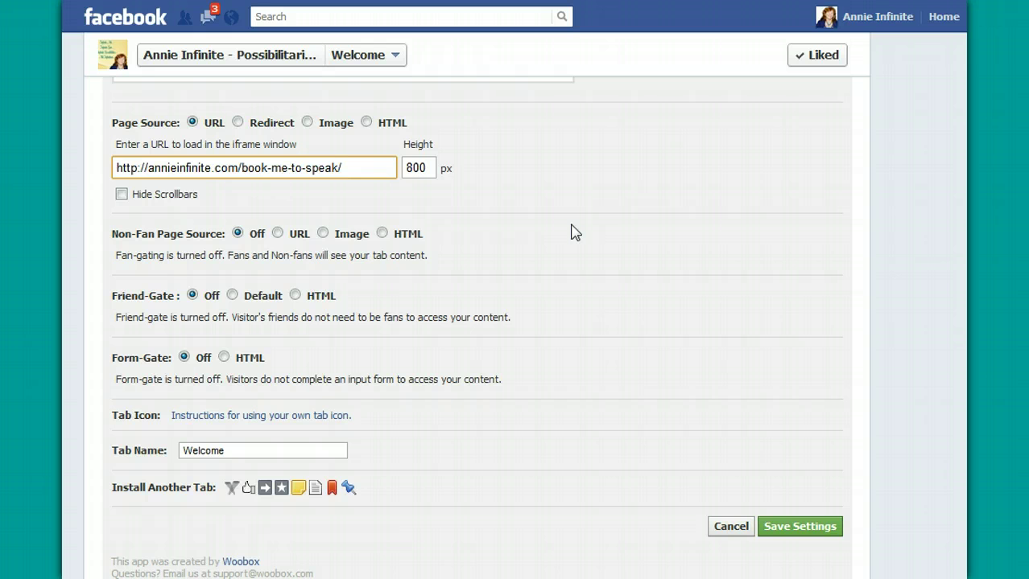
pyautogui.click(572, 233)
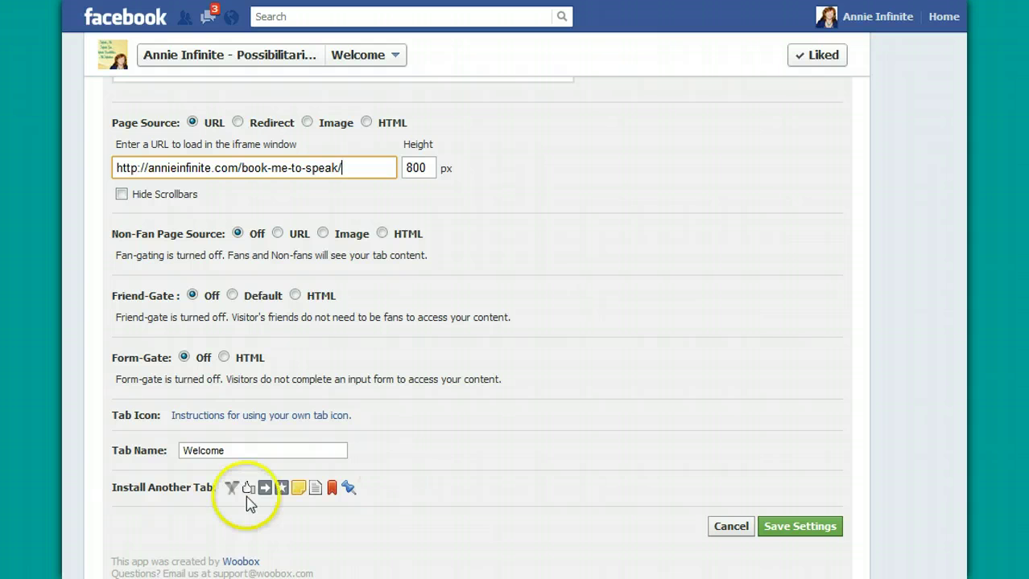
# Step: Replace the tab name Welcome with 'Book Me to Speak'
pyautogui.click(242, 446)
pyautogui.moveTo(242, 446); pyautogui.dragTo(155, 450)
pyautogui.write('Book Me to ')
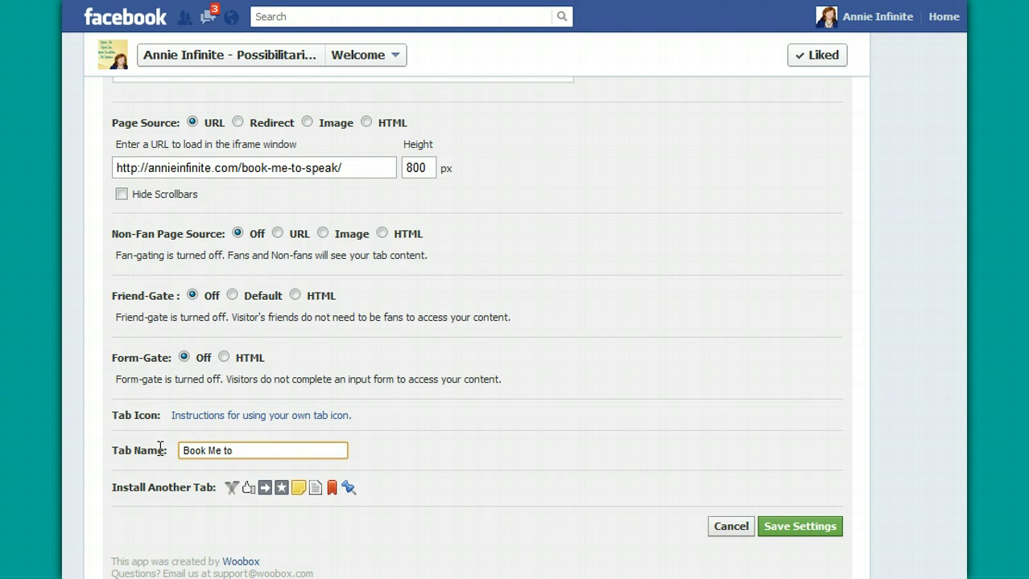
pyautogui.write('Speak')
pyautogui.scroll(3, 414, 412)
pyautogui.scroll(3, 777, 502)
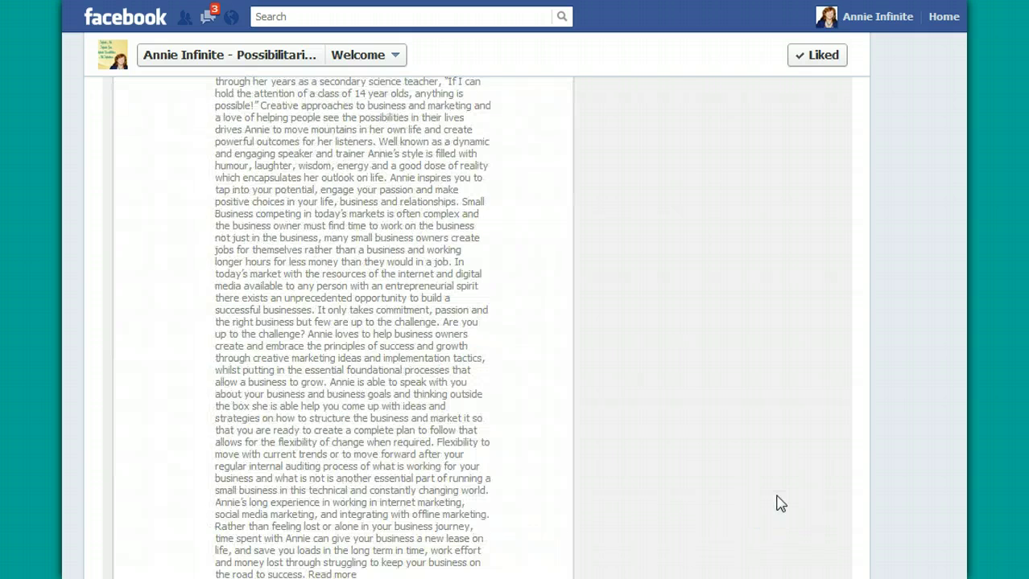
pyautogui.scroll(5, 777, 501)
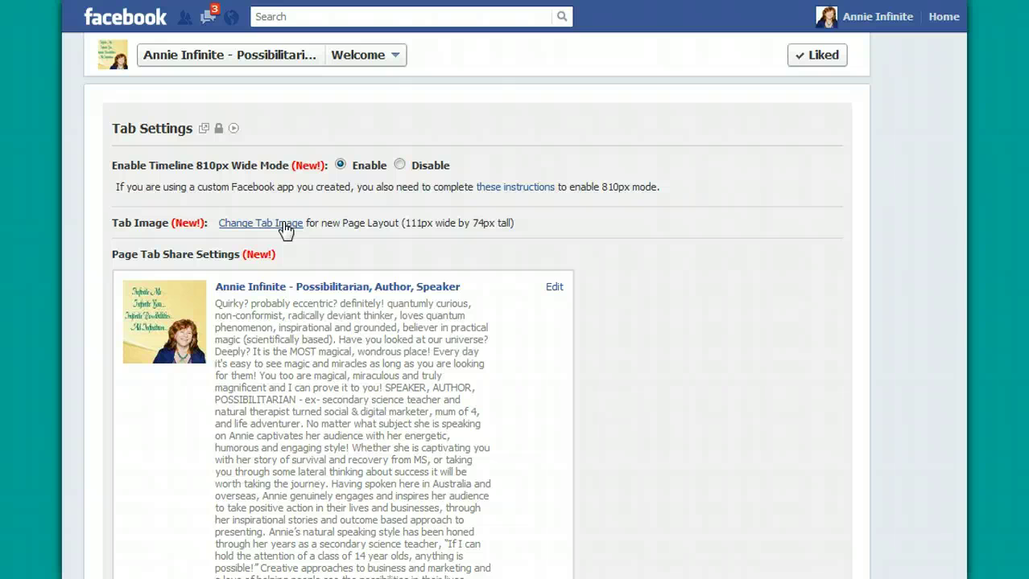
pyautogui.click(735, 307)
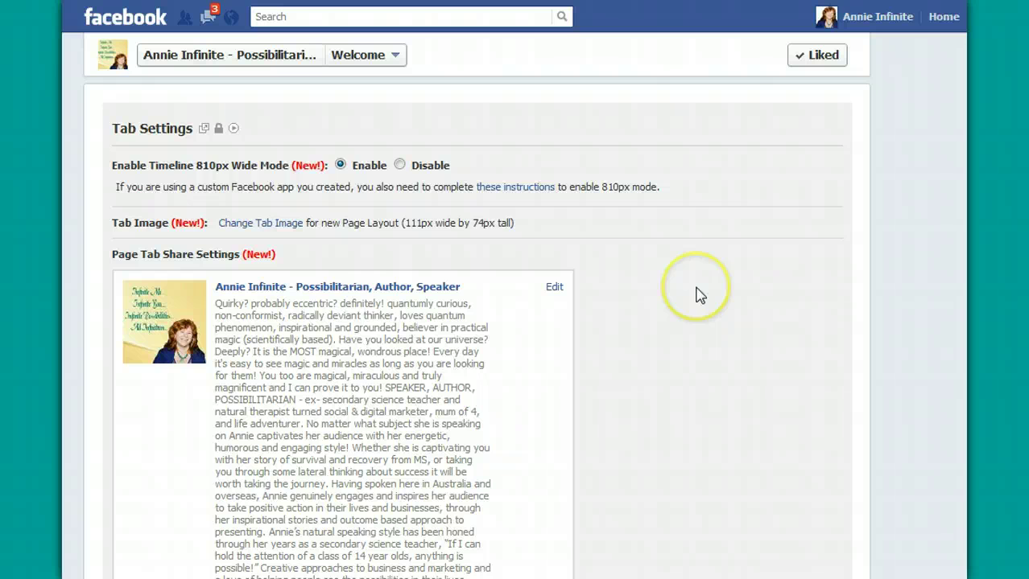
pyautogui.scroll(-10, 699, 296)
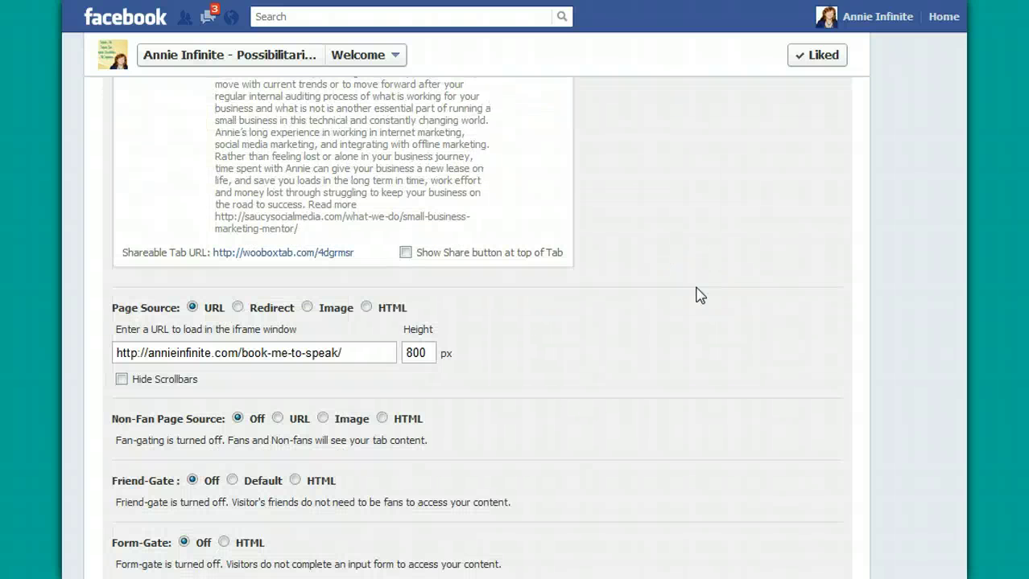
pyautogui.scroll(-3, 699, 295)
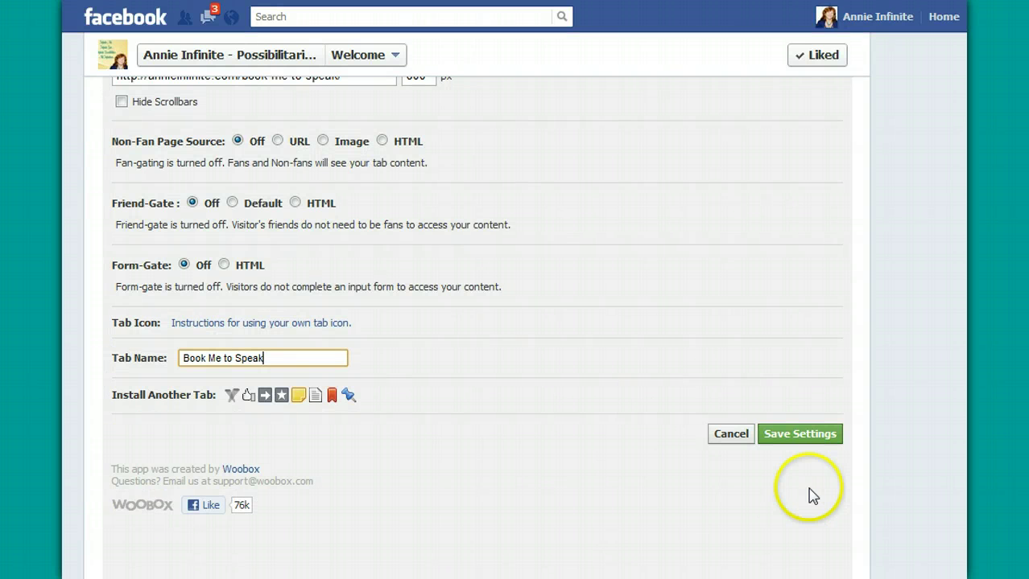
# Step: Save the tab settings, allowing Woobox the requested permission to manage pages
pyautogui.click(796, 433)
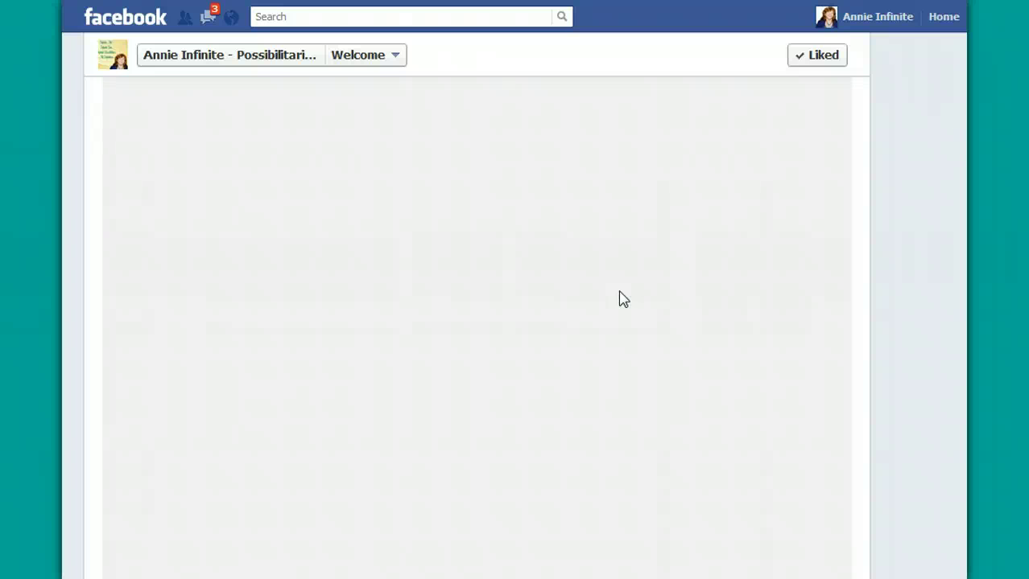
pyautogui.click(631, 289)
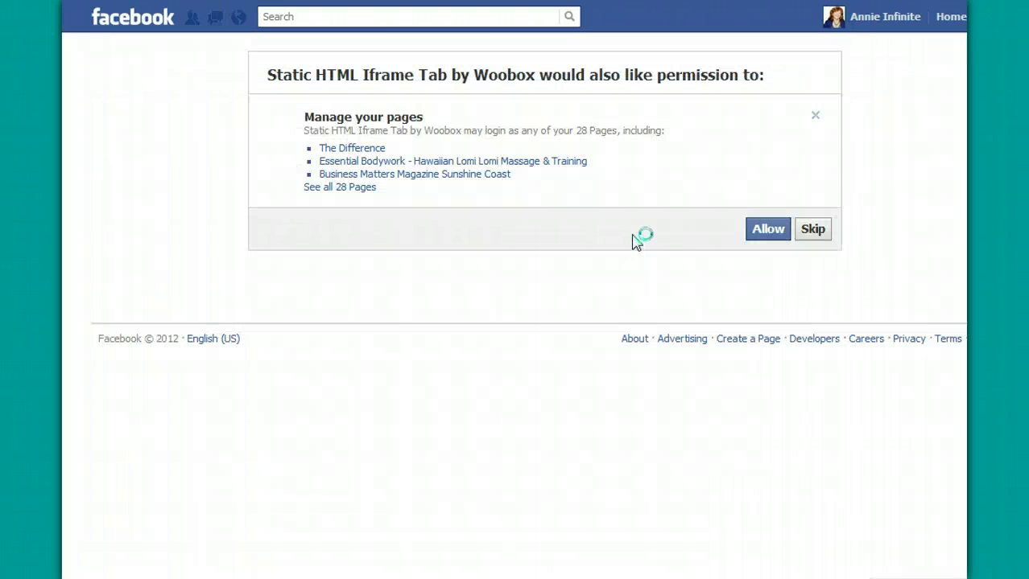
pyautogui.click(768, 230)
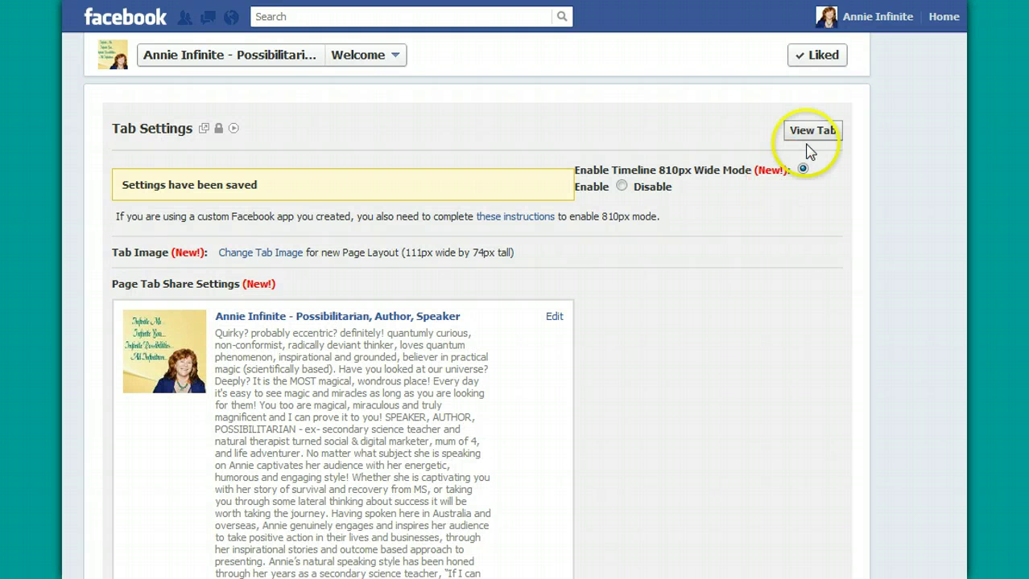
# Step: Open the finished tab and scroll through the embedded Book Me To Speak page, down to the contact form
pyautogui.click(810, 134)
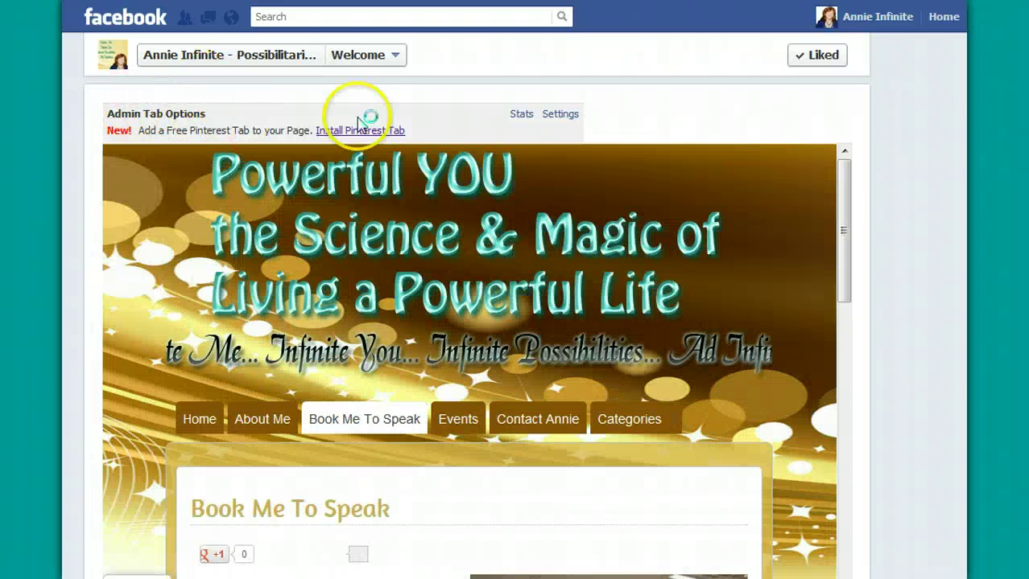
pyautogui.scroll(-9, 732, 259)
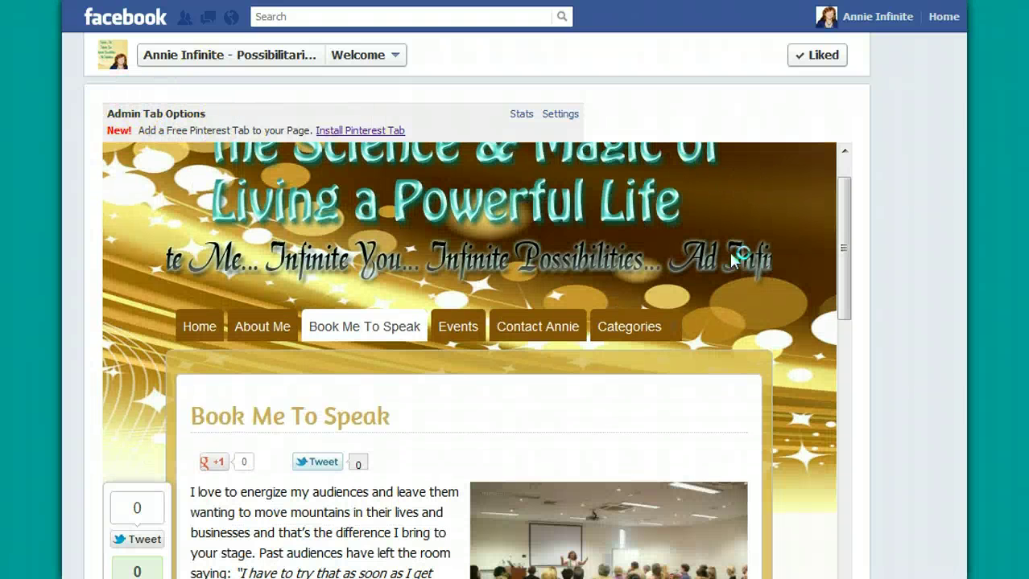
pyautogui.scroll(-10, 732, 261)
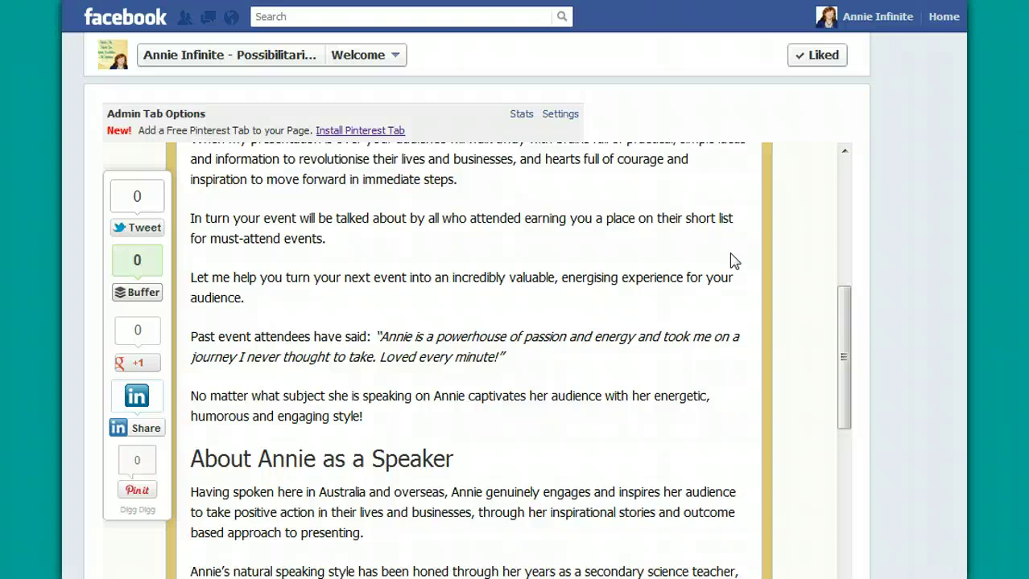
pyautogui.scroll(-10, 797, 256)
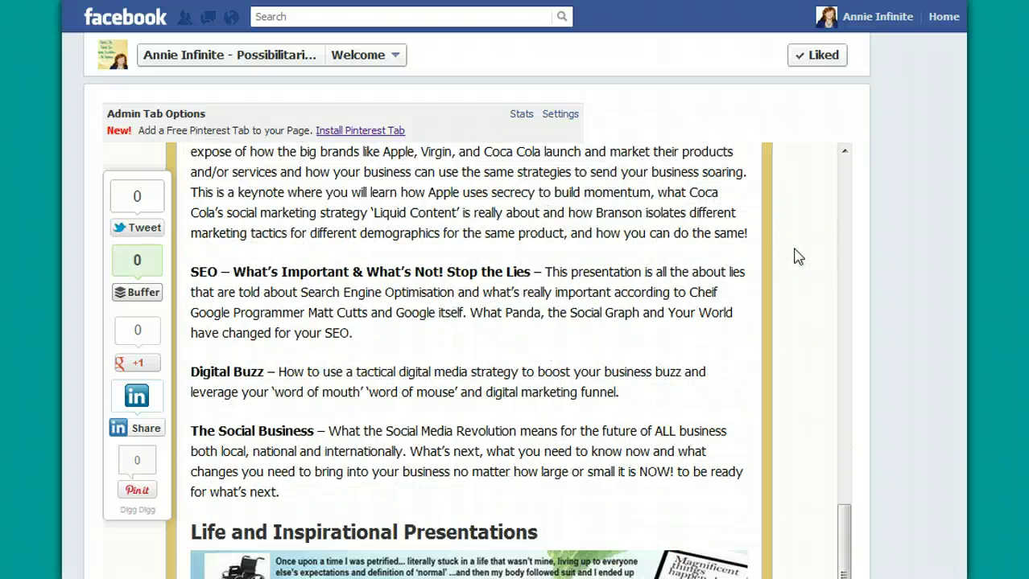
pyautogui.scroll(-7, 796, 256)
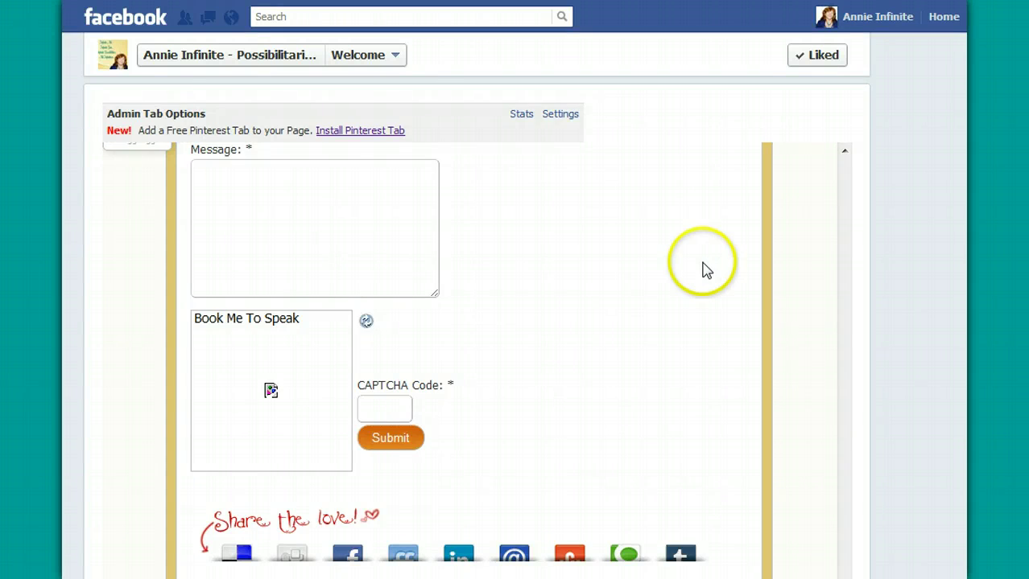
pyautogui.scroll(-3, 701, 265)
pyautogui.scroll(13, 705, 273)
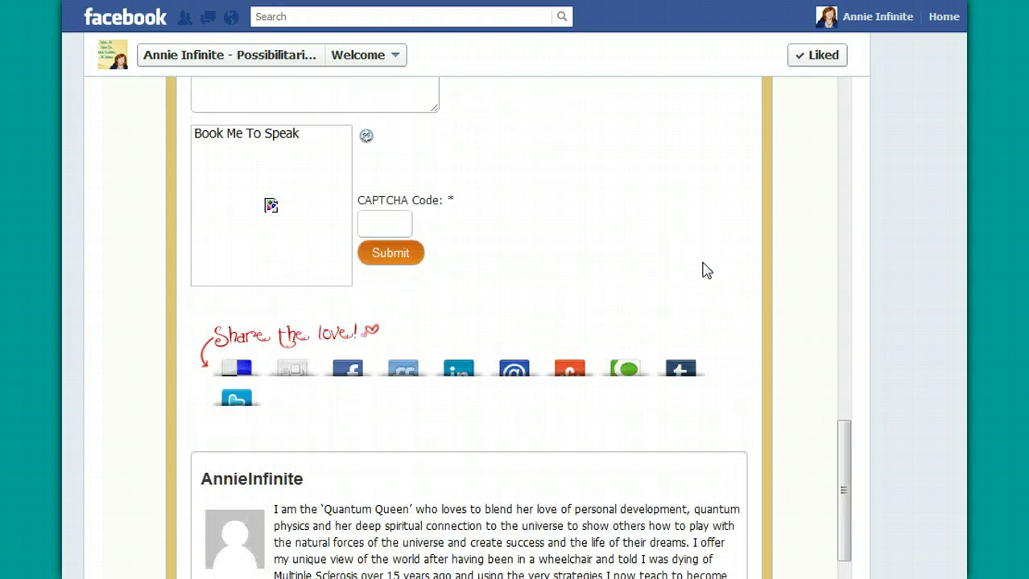
pyautogui.scroll(16, 703, 269)
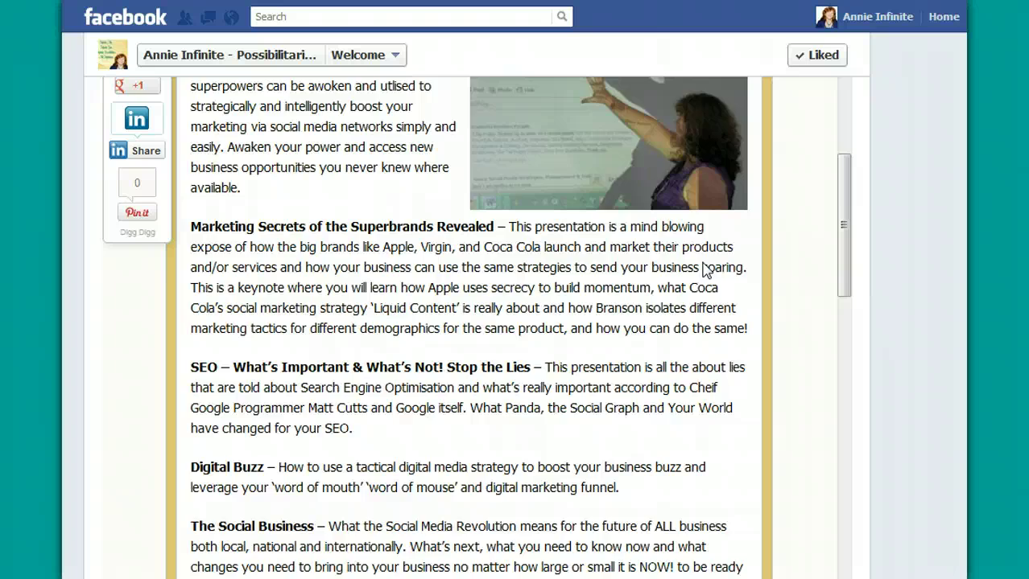
pyautogui.scroll(7, 702, 270)
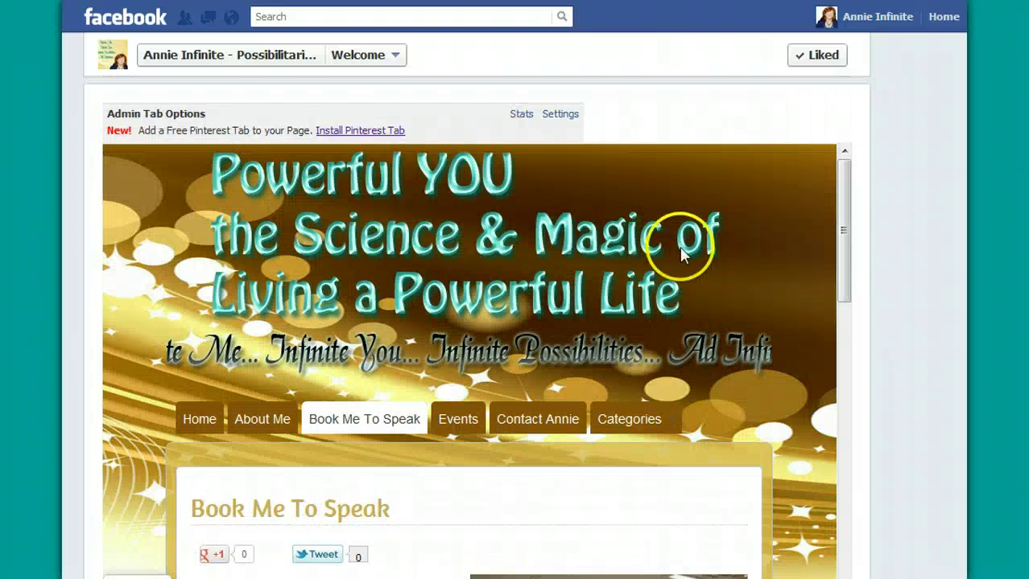
# Step: Go back to the page timeline and expand its app tiles to show Book Me to Speak
pyautogui.click(258, 57)
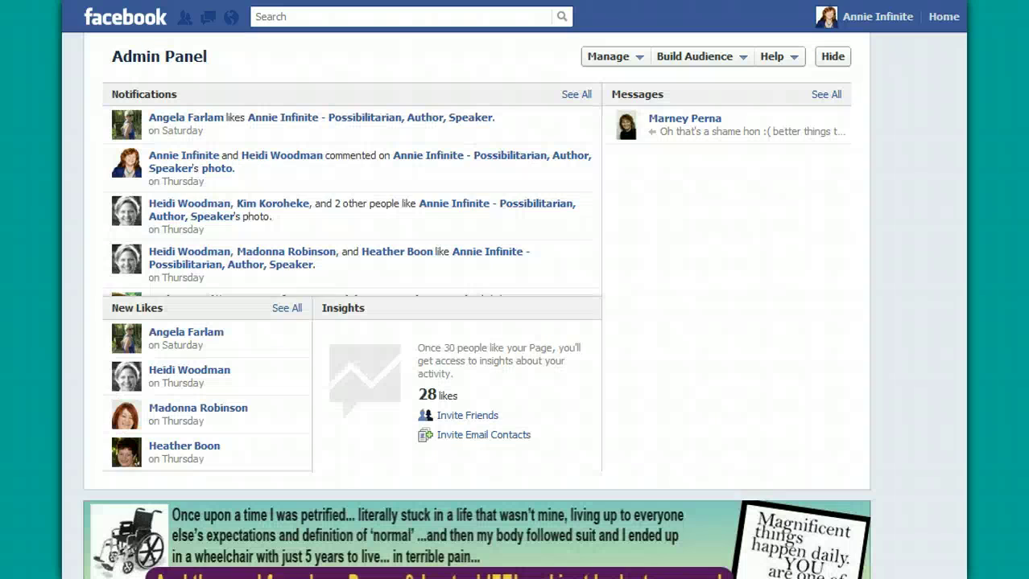
pyautogui.scroll(-6, 905, 229)
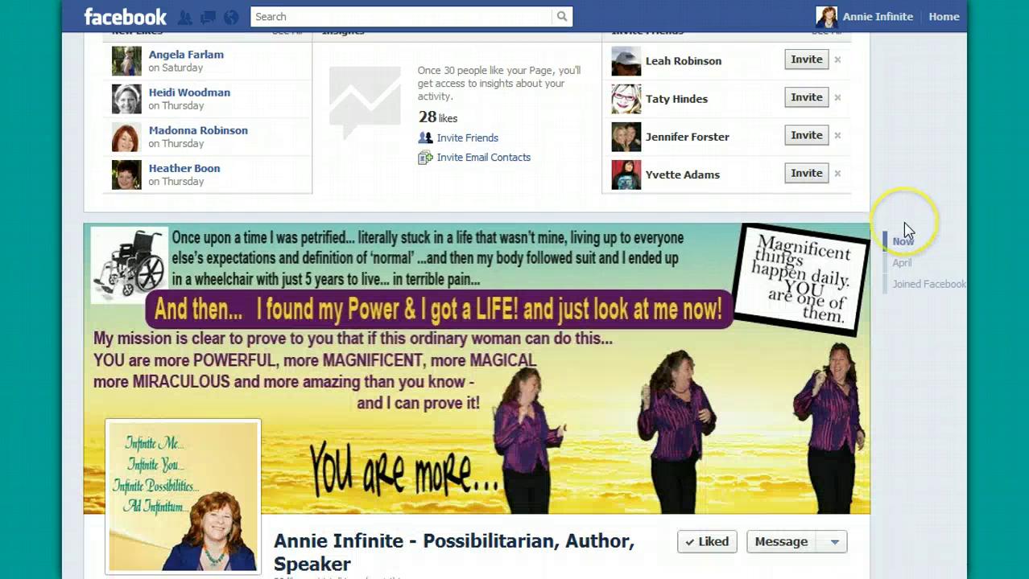
pyautogui.scroll(-1, 911, 356)
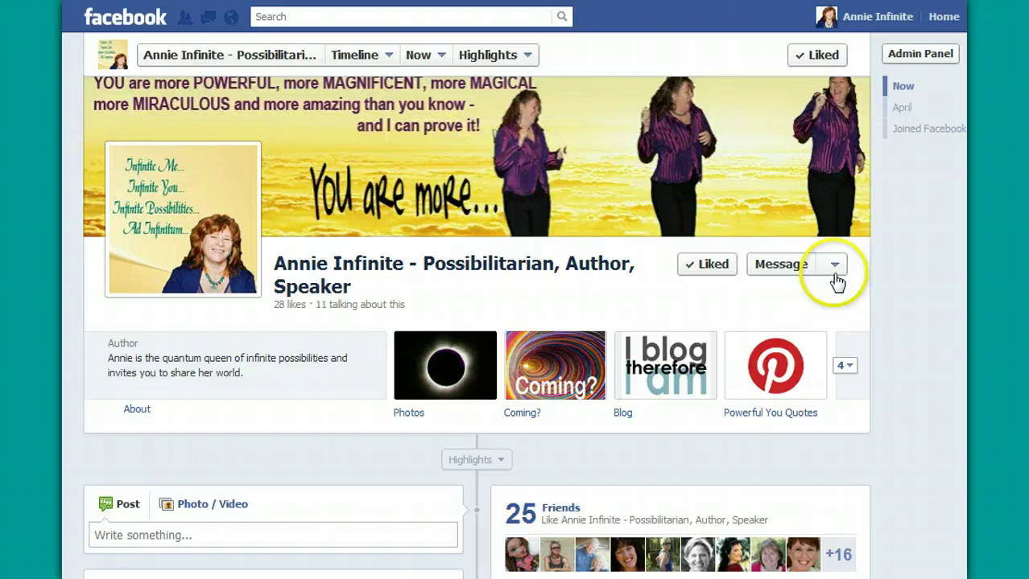
pyautogui.click(835, 265)
pyautogui.click(898, 275)
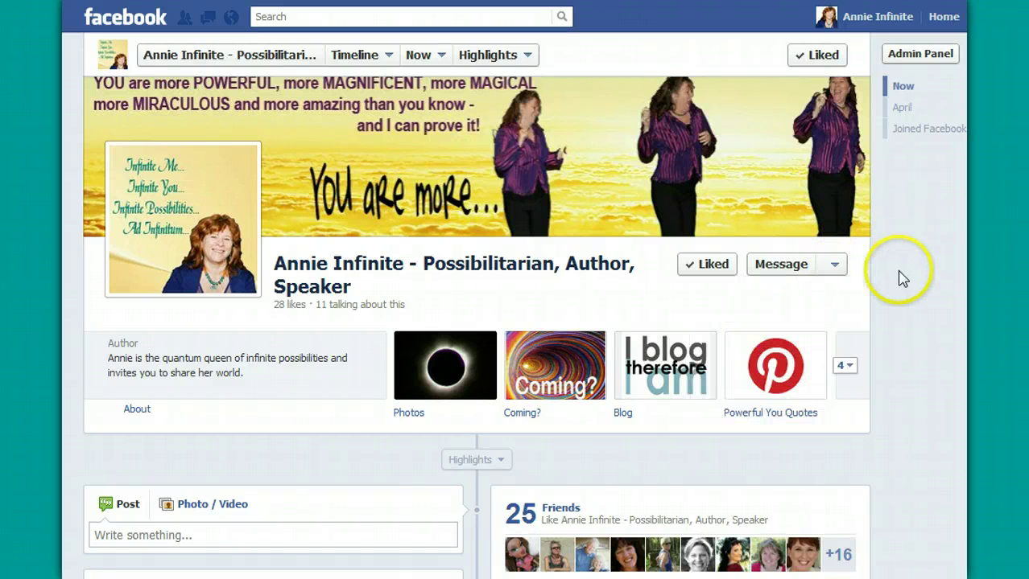
pyautogui.click(849, 367)
pyautogui.moveTo(780, 475)
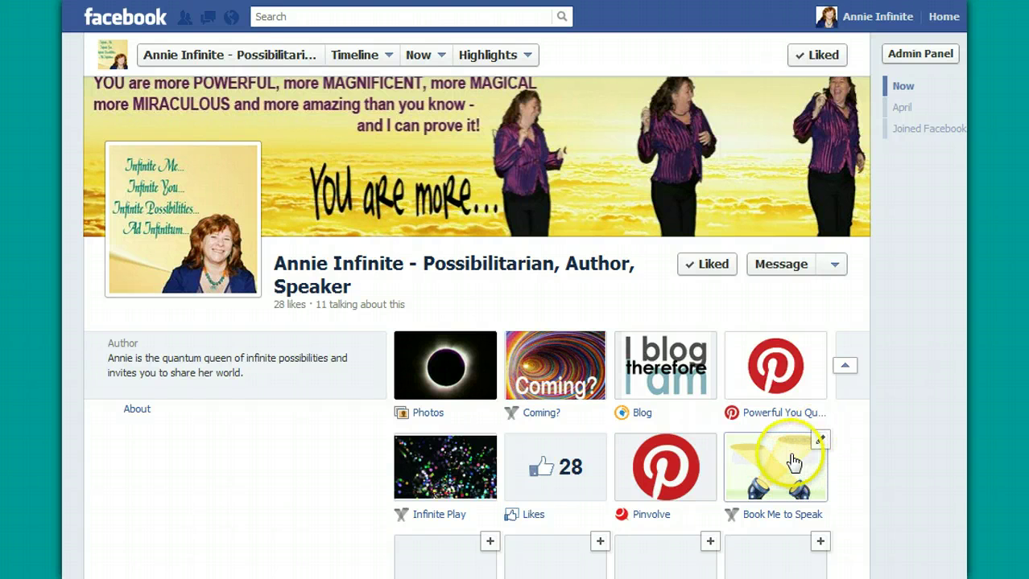
# Step: Open the Book Me to Speak tab's settings and reveal the 111×74px tab-image upload field
pyautogui.click(794, 463)
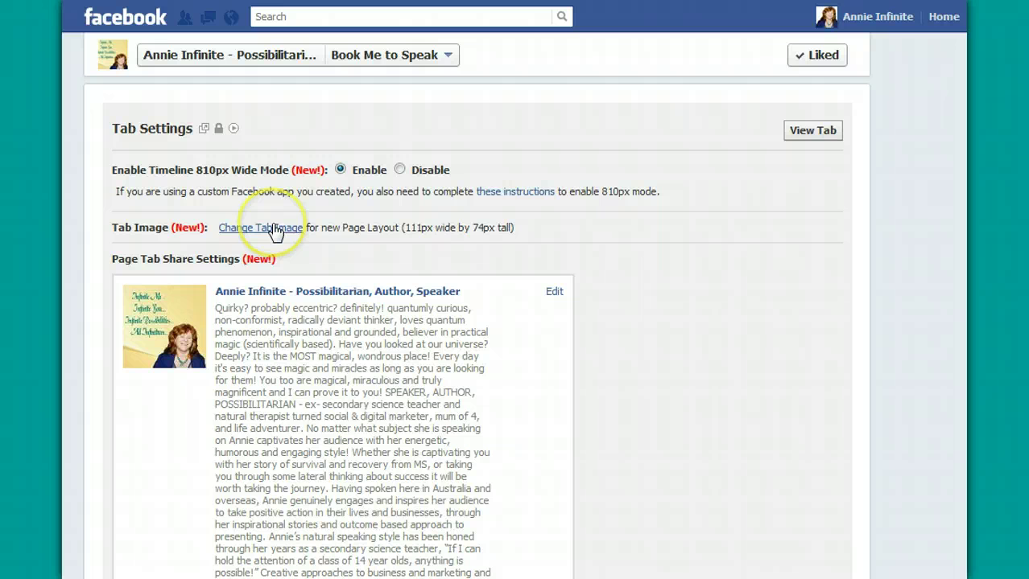
pyautogui.click(273, 230)
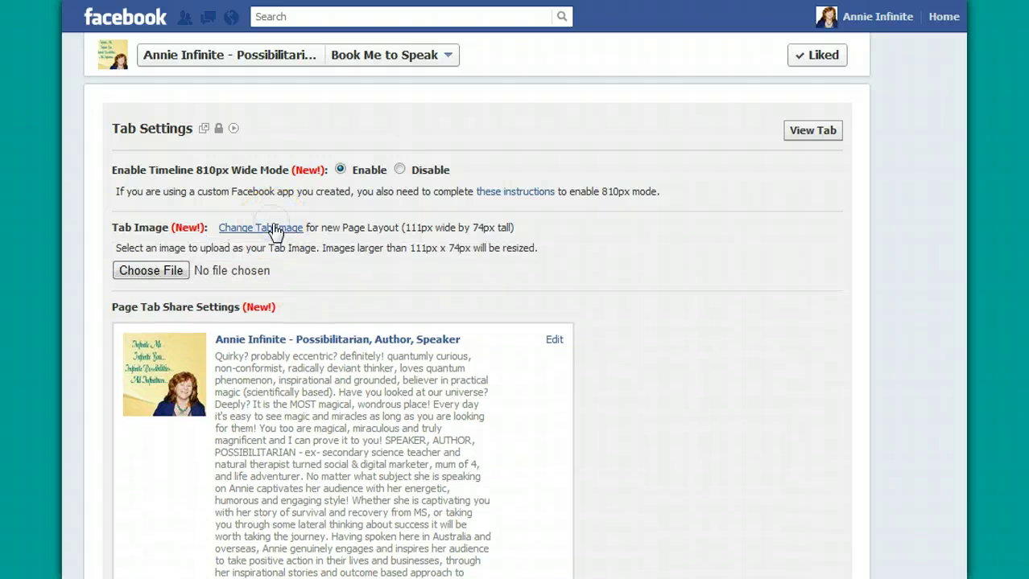
pyautogui.click(139, 278)
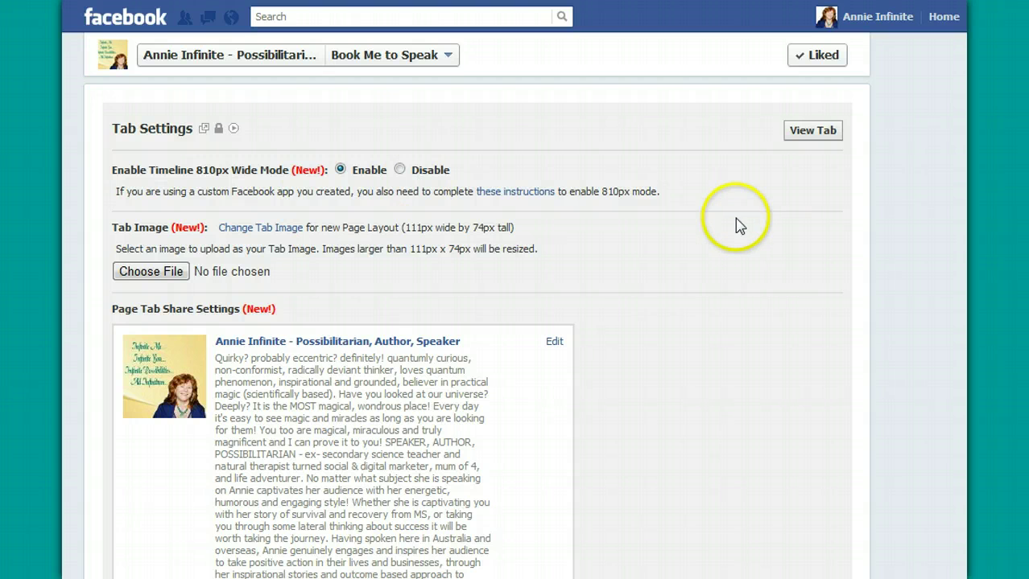
pyautogui.scroll(-12, 643, 277)
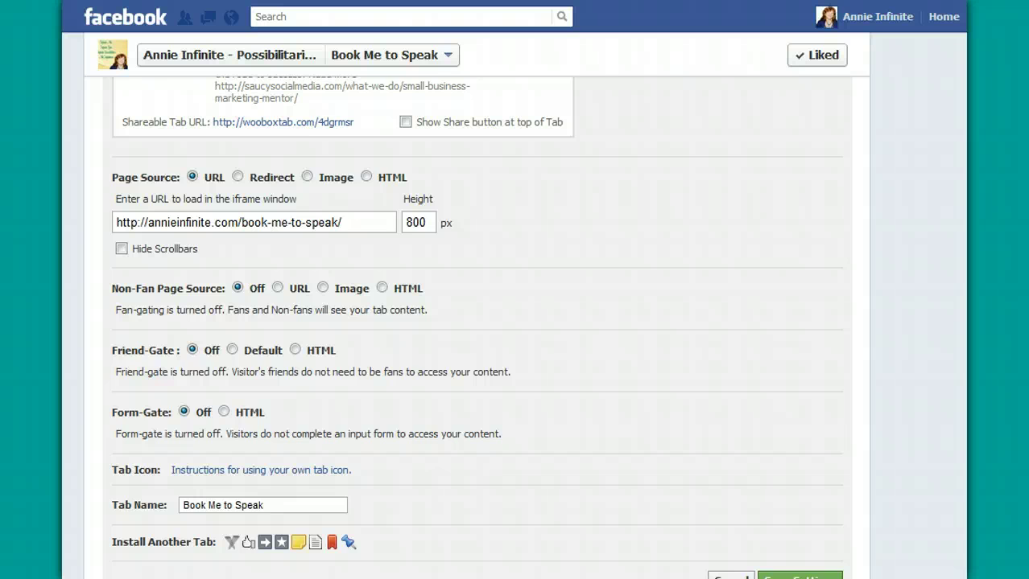
pyautogui.scroll(-1, 605, 258)
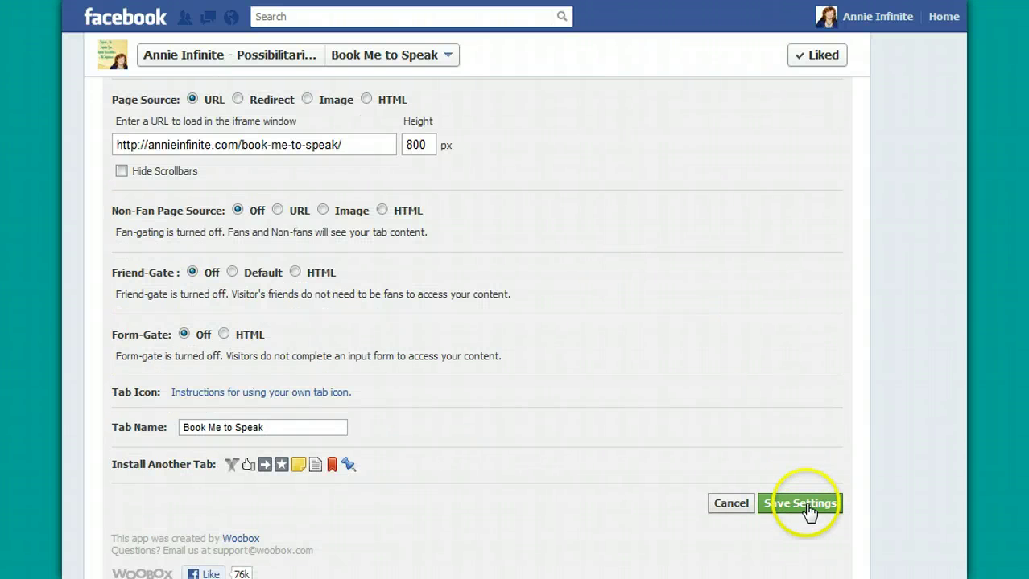
pyautogui.scroll(4, 735, 375)
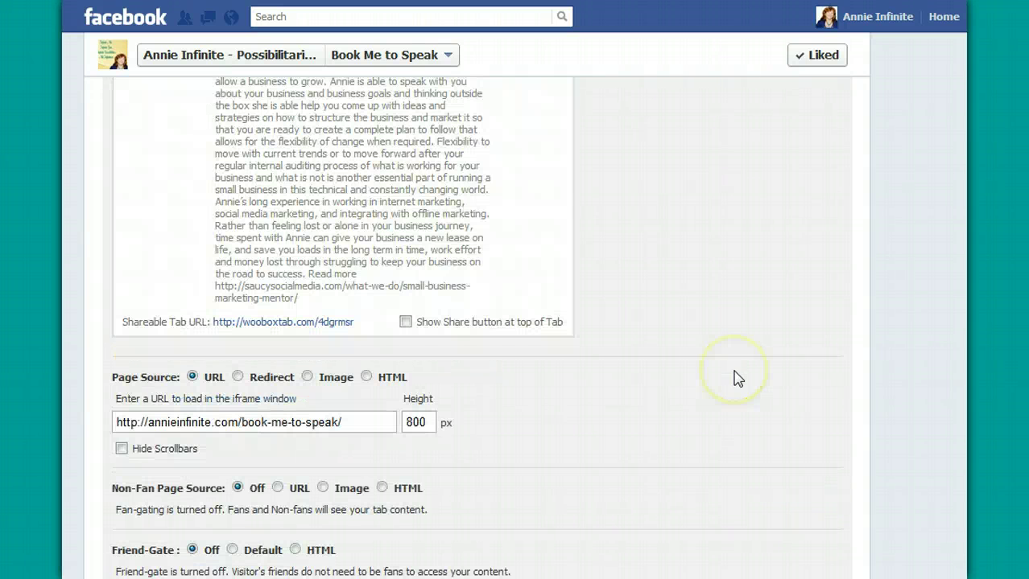